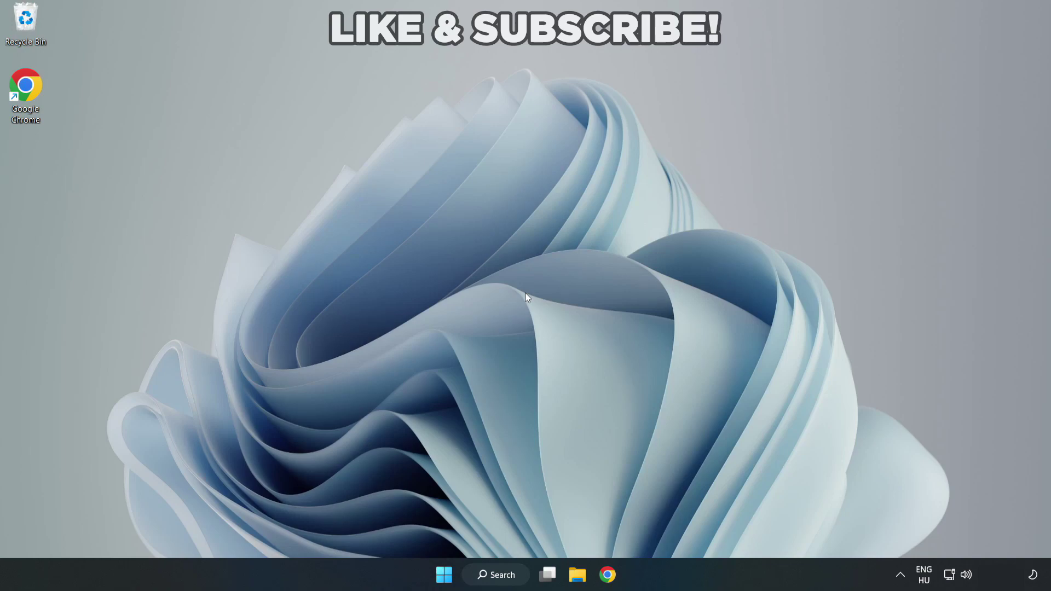
Start a Windows search for "device manager" to show Device Manager as best match
click(503, 577)
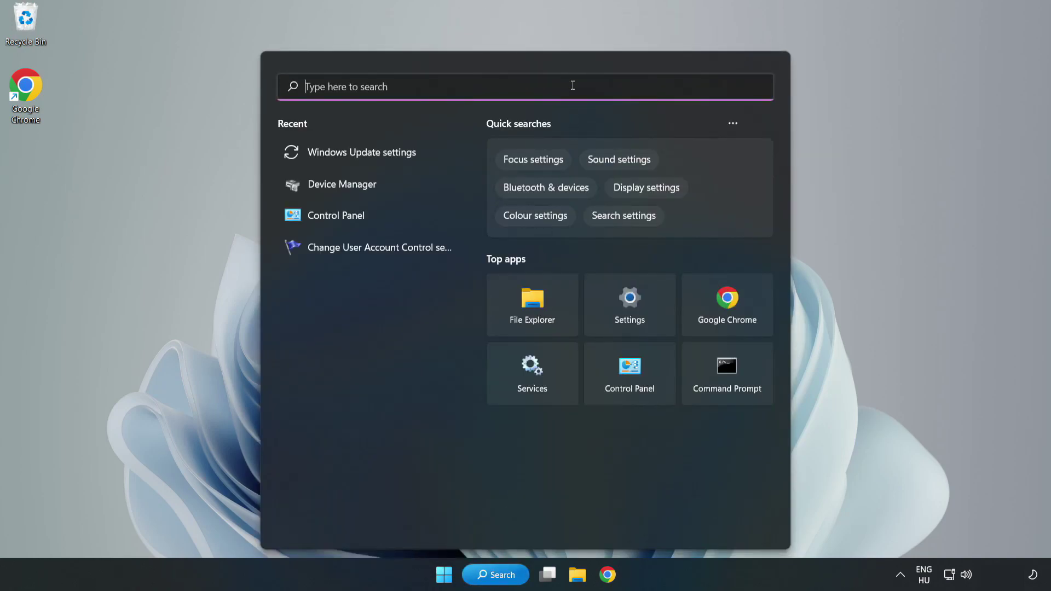
text(devi)
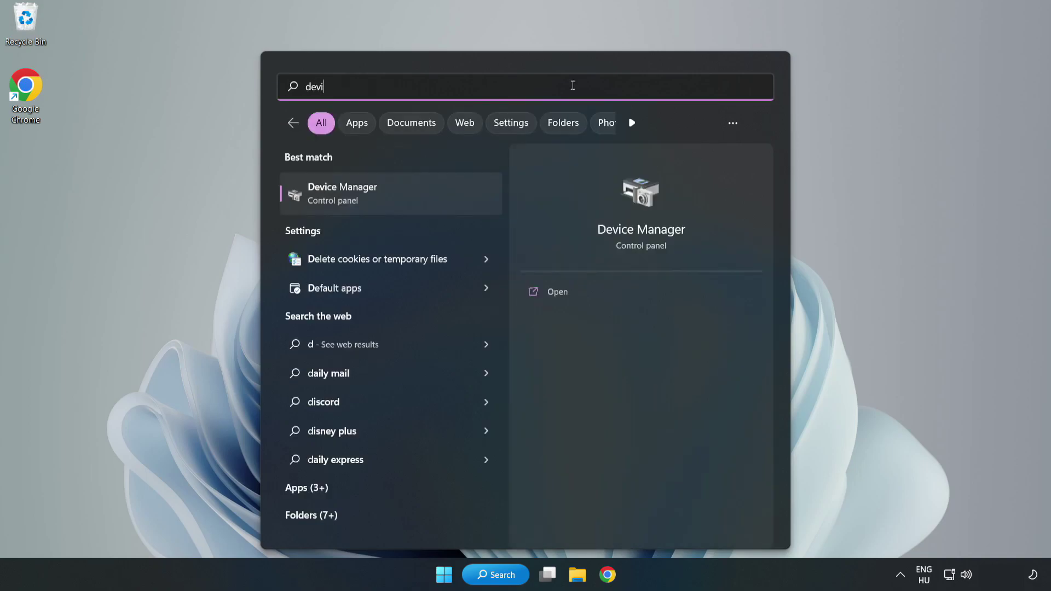
text(ce man)
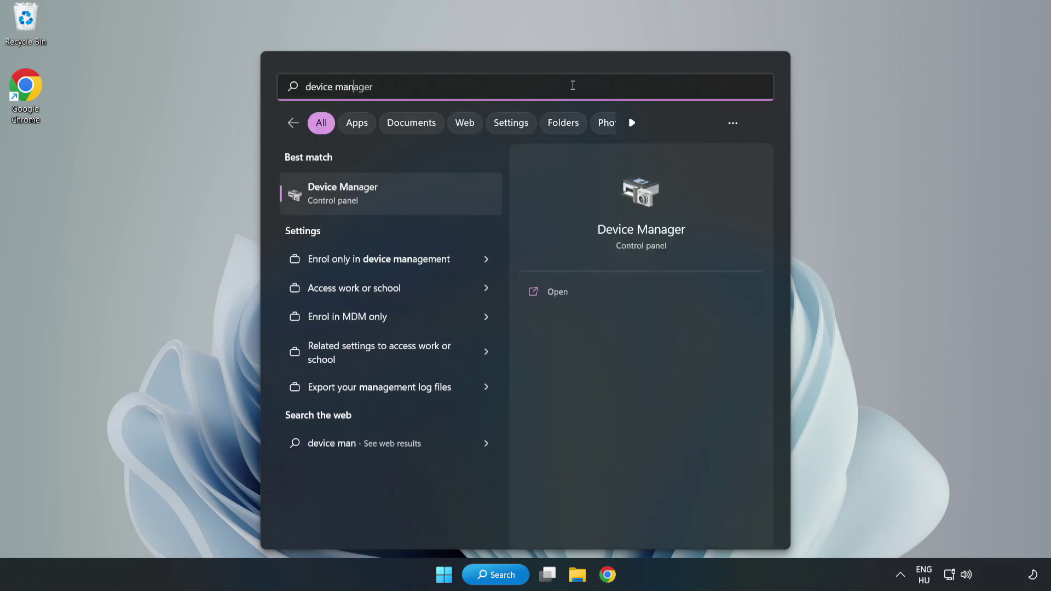
text(ager)
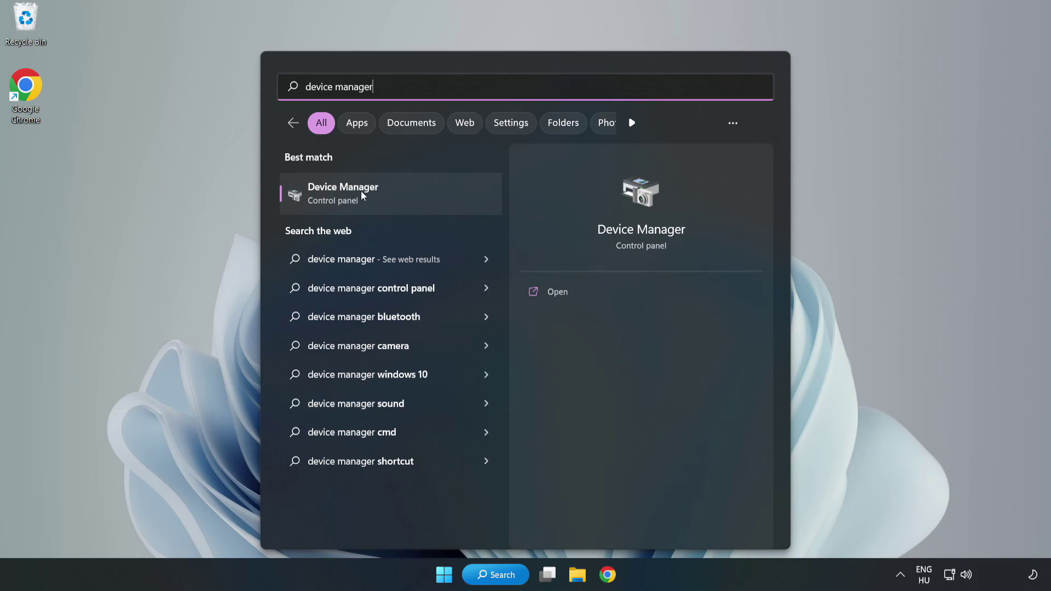
Open and centre Device Manager, expand Display adapters, and bring up VMware SVGA 3D's menu
click(391, 203)
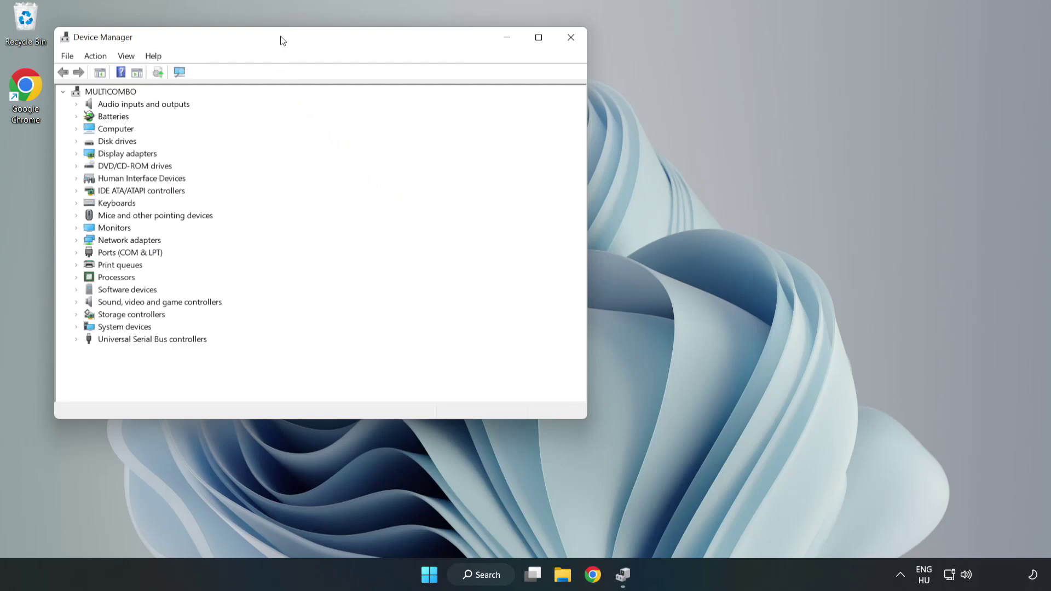
drag(281, 39, 468, 94)
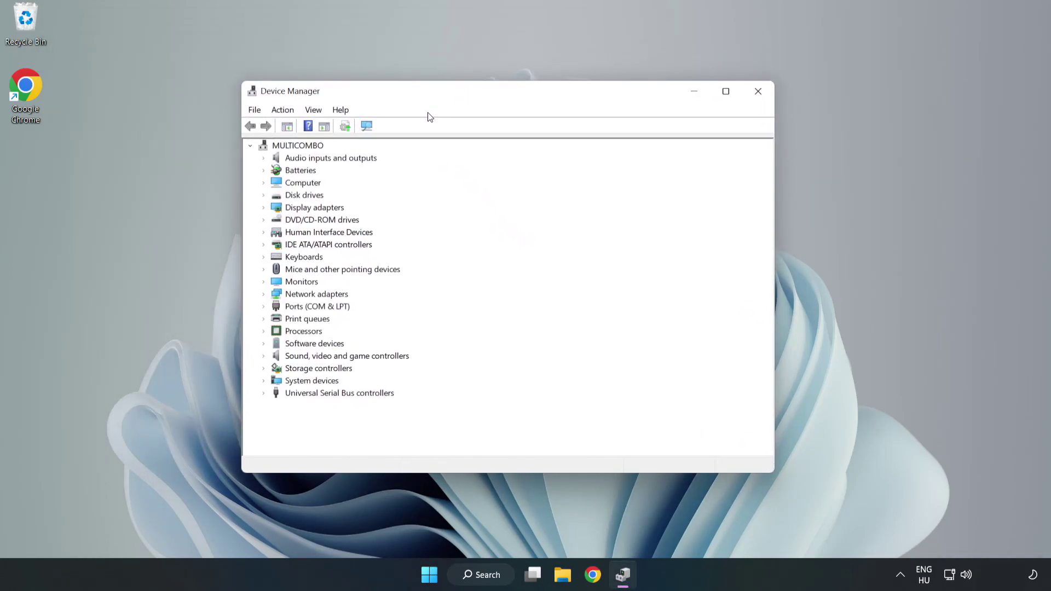
click(286, 208)
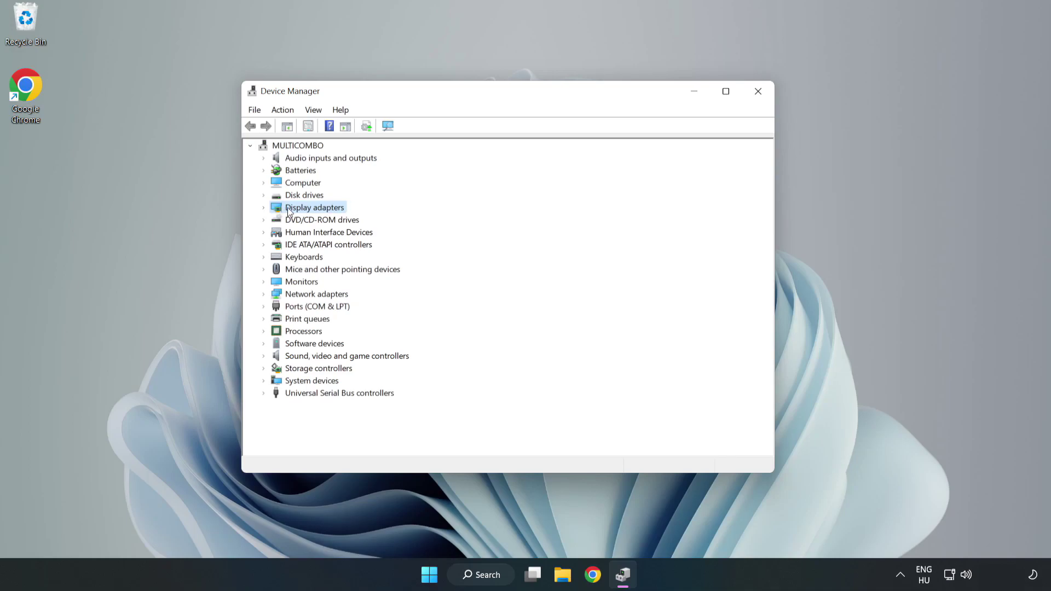
click(264, 208)
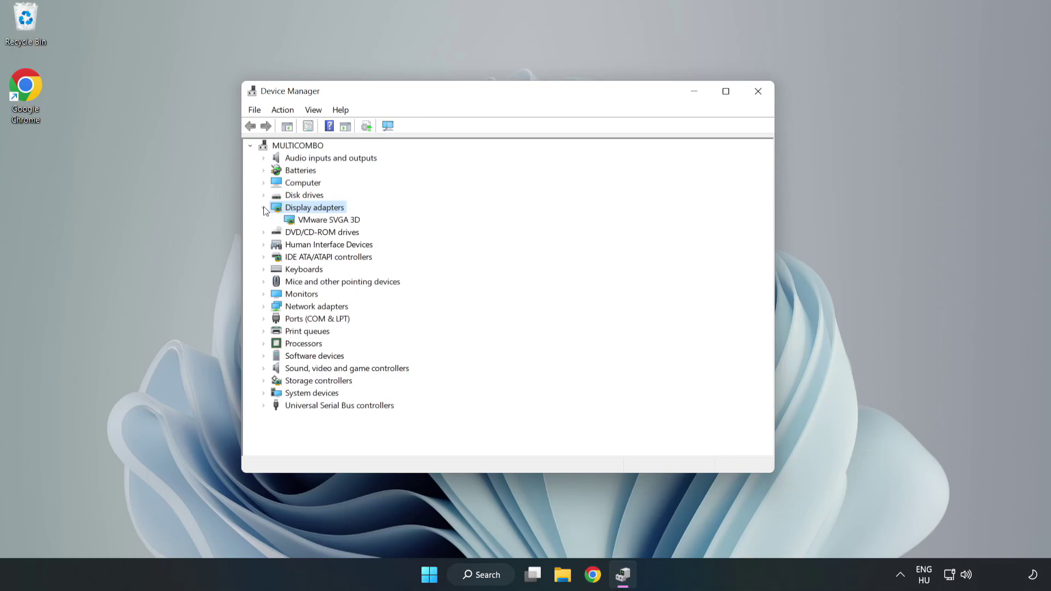
click(329, 220)
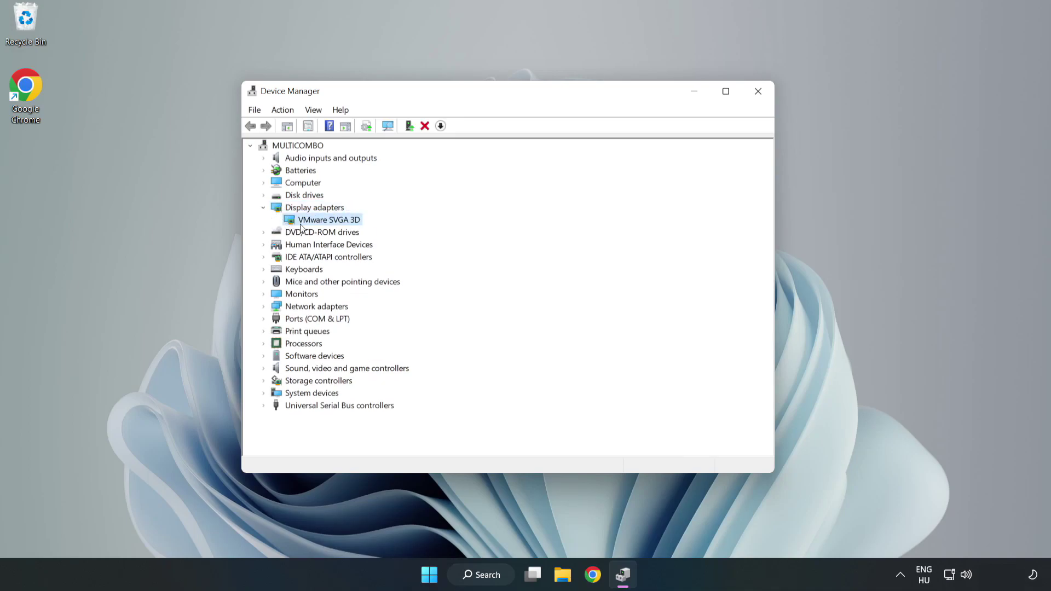
right_click(326, 222)
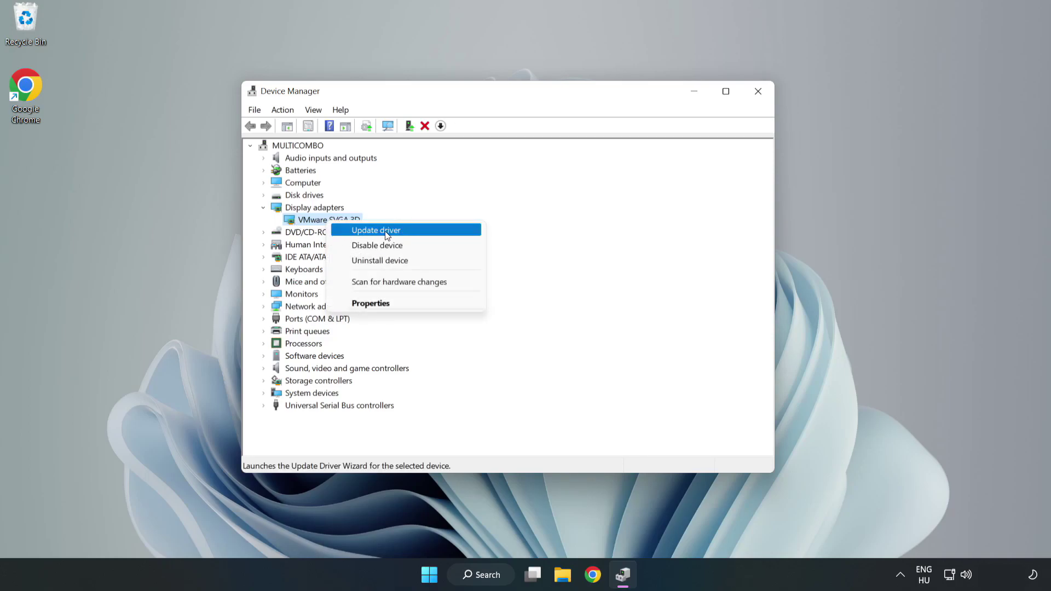
Search automatically for a VMware SVGA 3D driver, then close the dialog and Device Manager
click(408, 233)
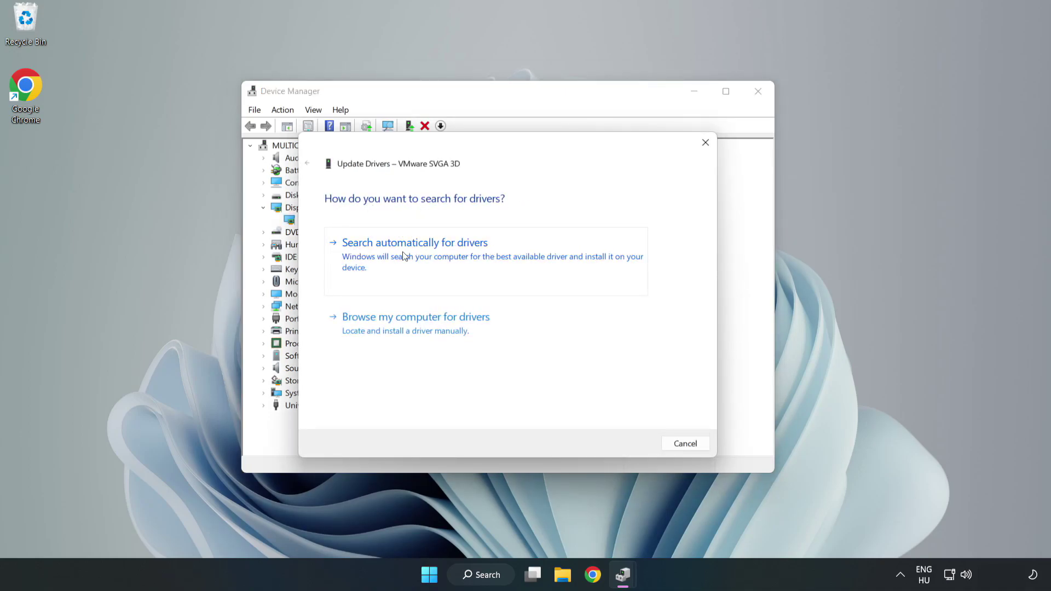
click(417, 255)
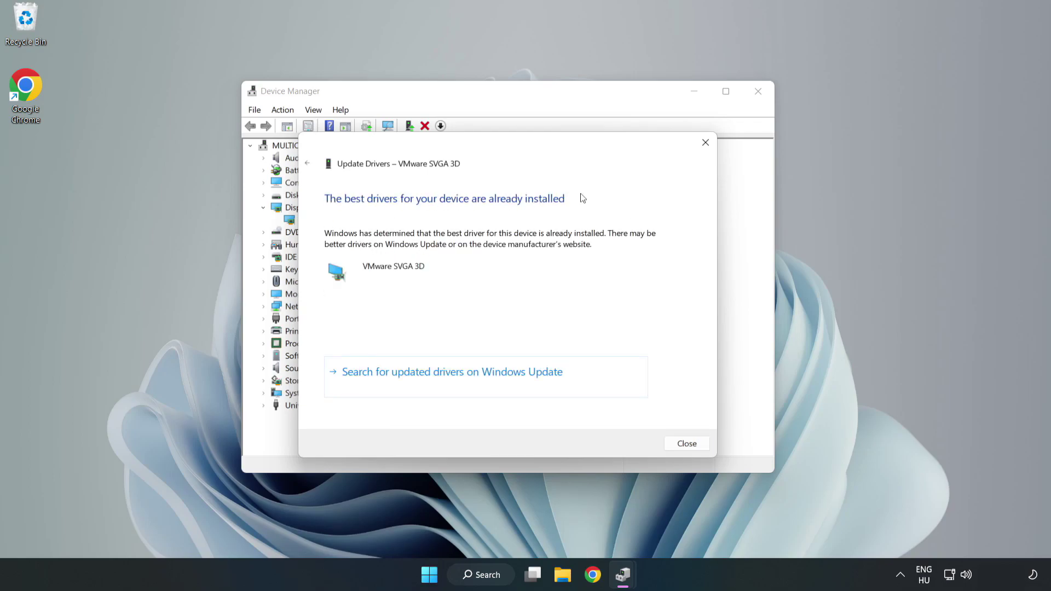
click(686, 444)
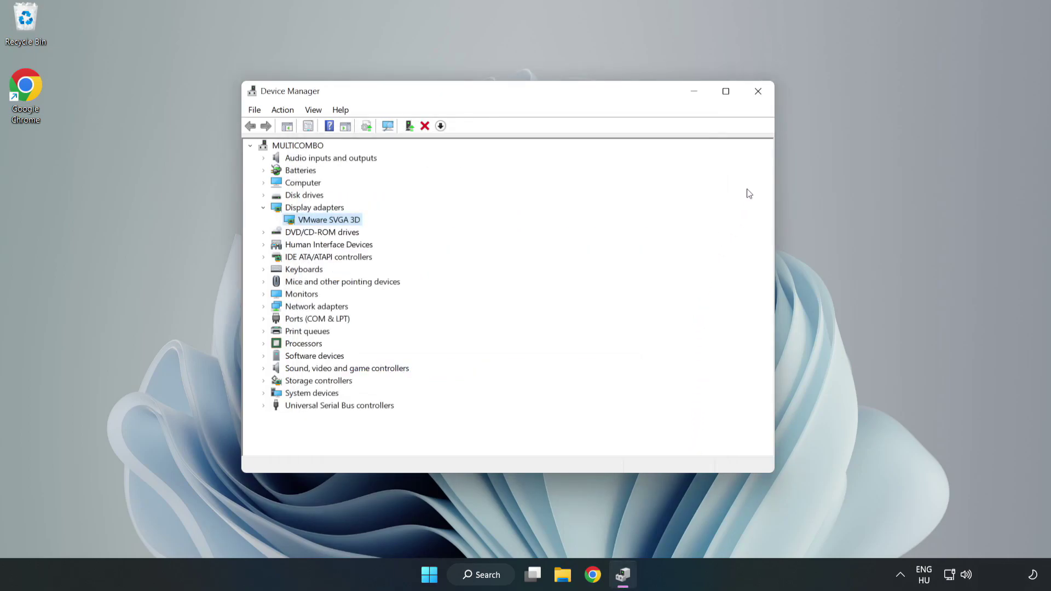
click(758, 92)
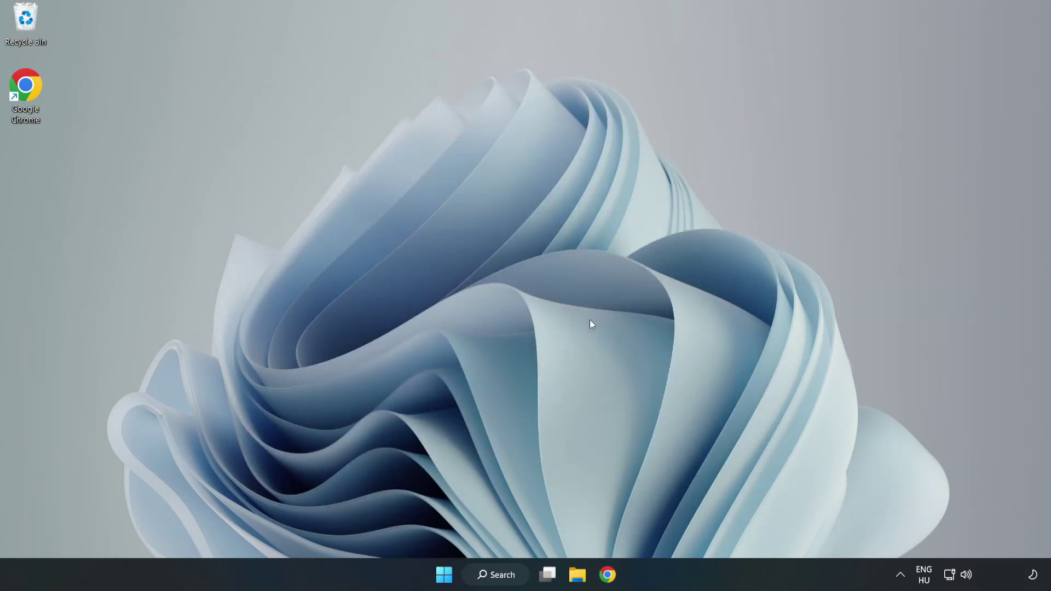
Search Windows for "updates" to find Windows Update settings
click(497, 578)
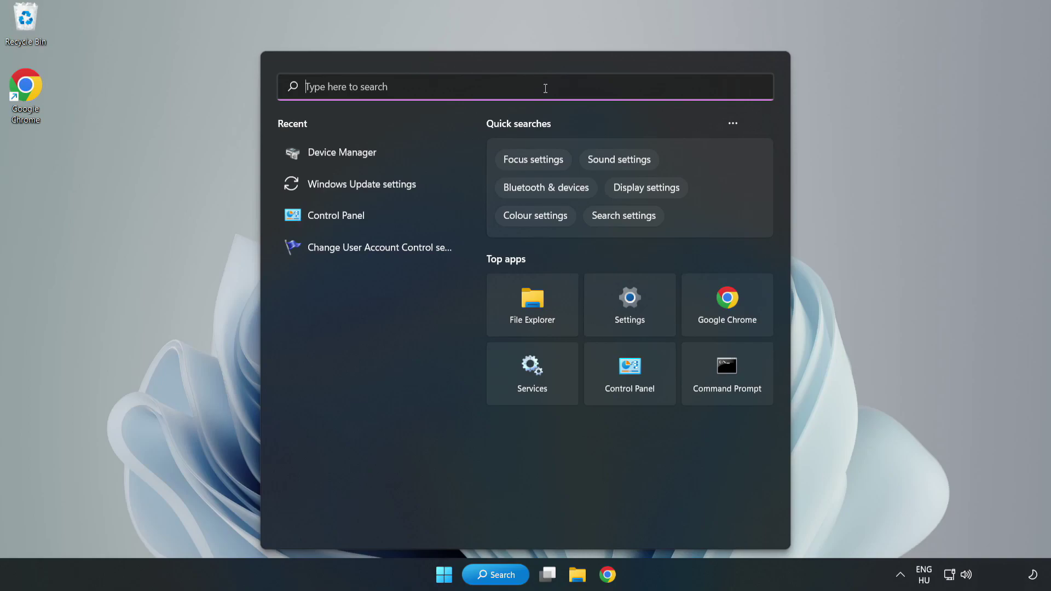
text(updat)
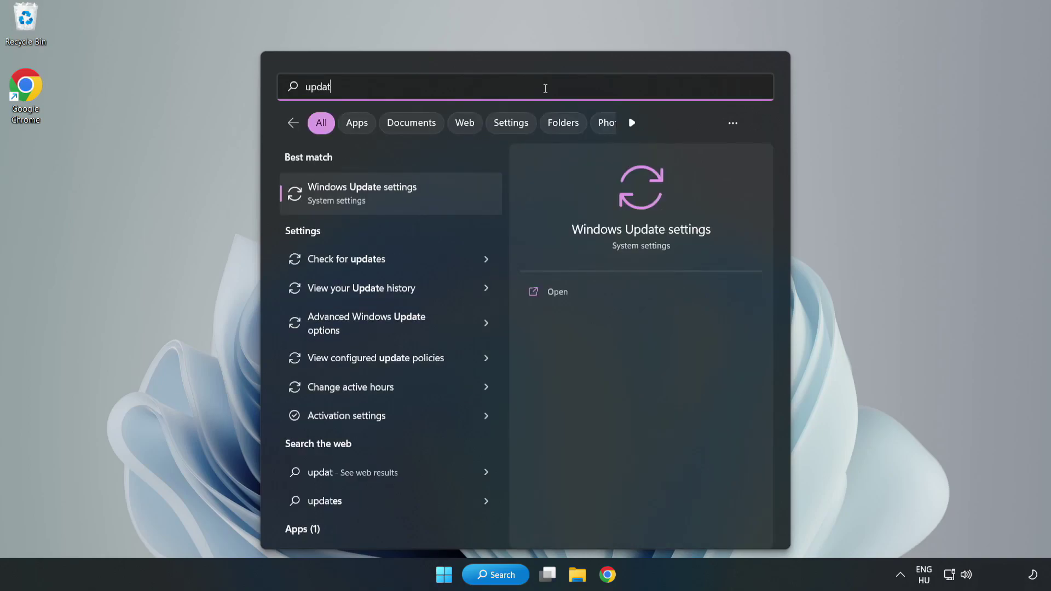
text(es)
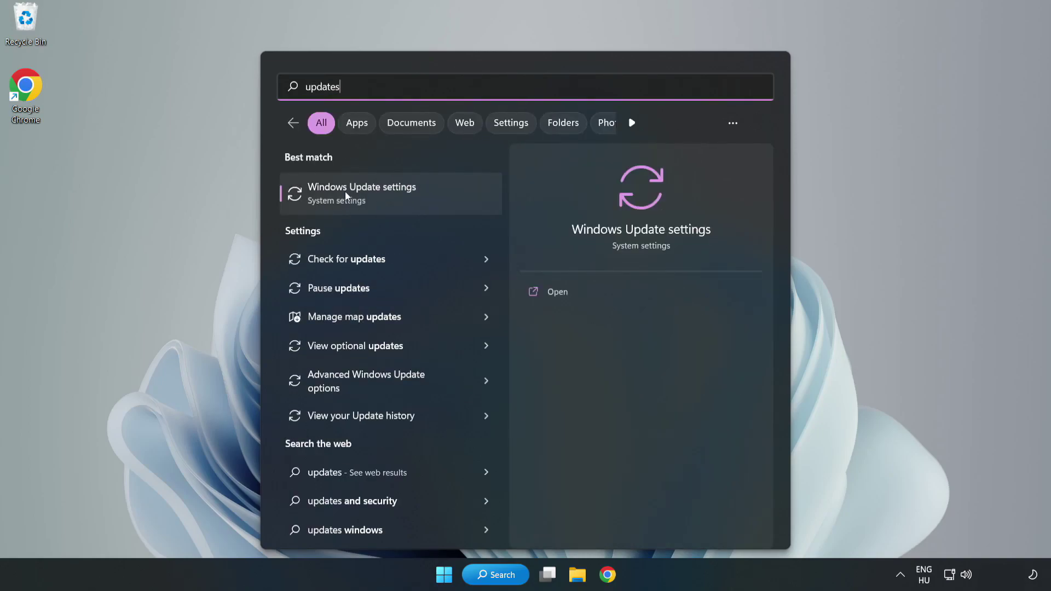
Open Windows Update settings maximized and check for updates until it reports up to date
click(374, 199)
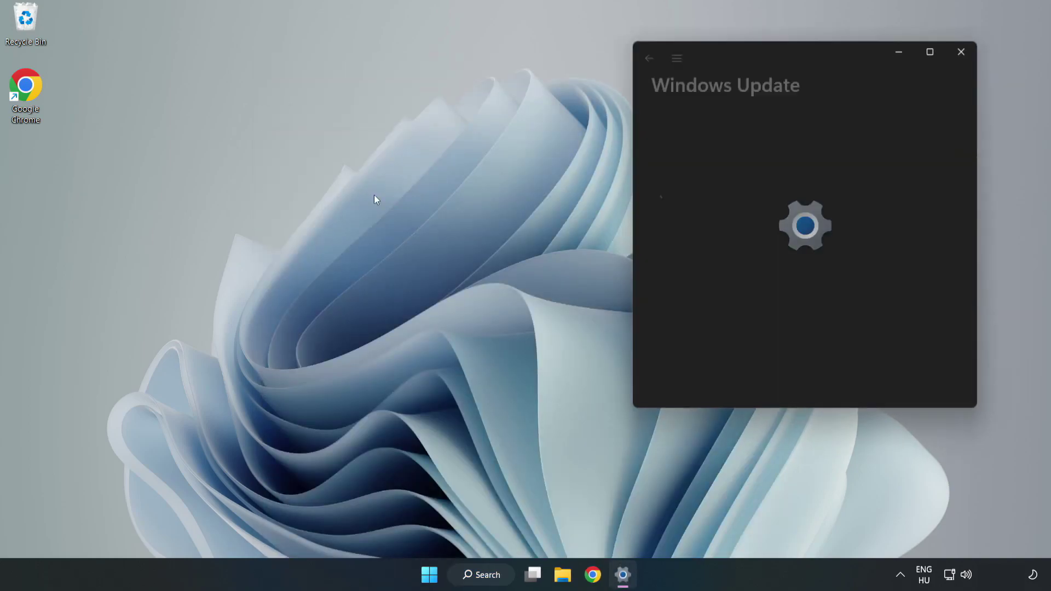
click(931, 53)
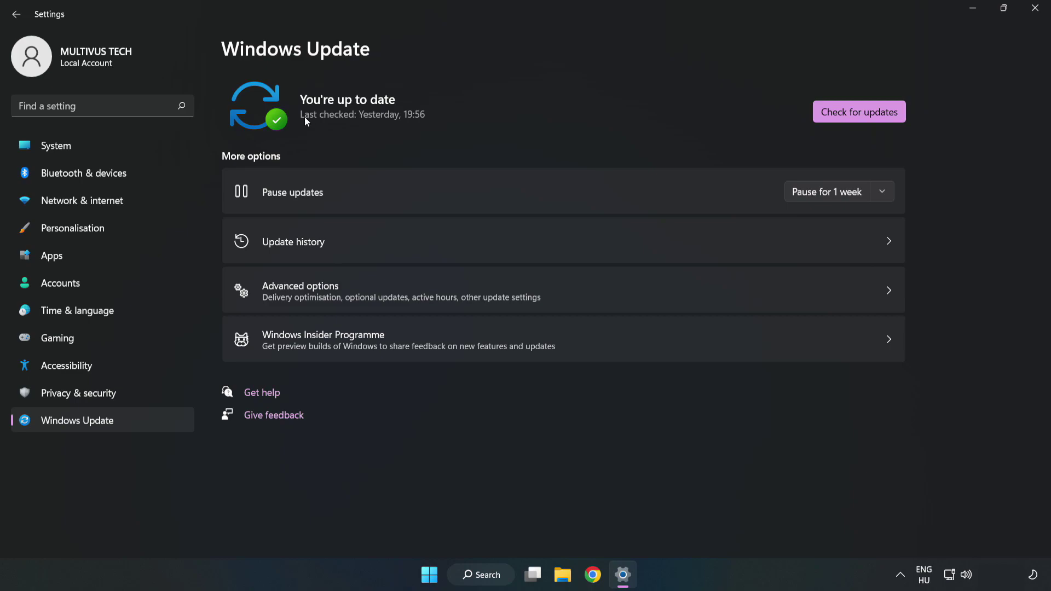
click(861, 114)
Close Settings and open the centred Properties of the YOUR NOT WORKING APP desktop shortcut
click(1035, 7)
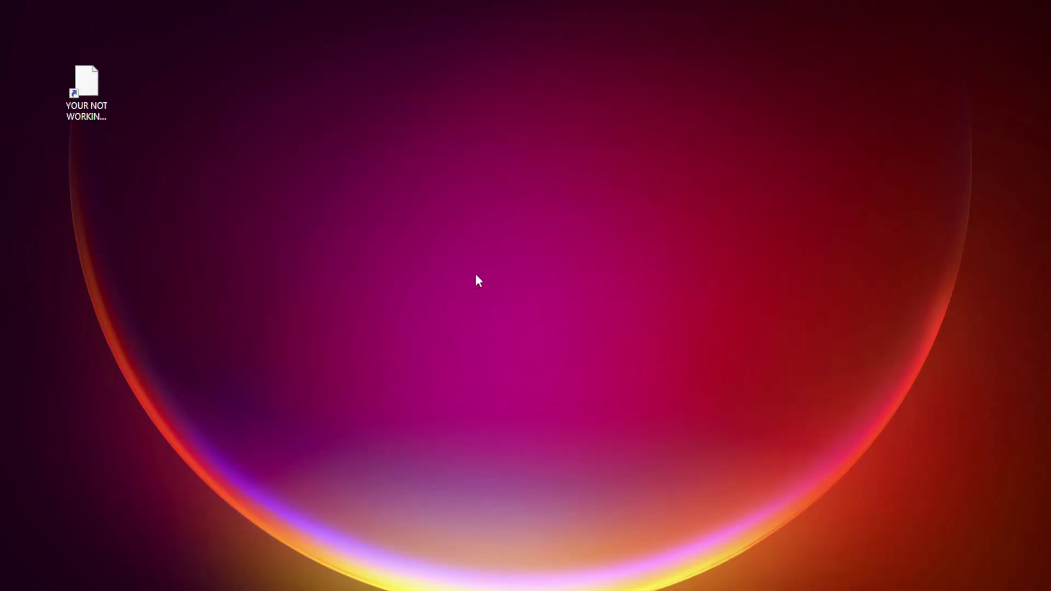
click(79, 119)
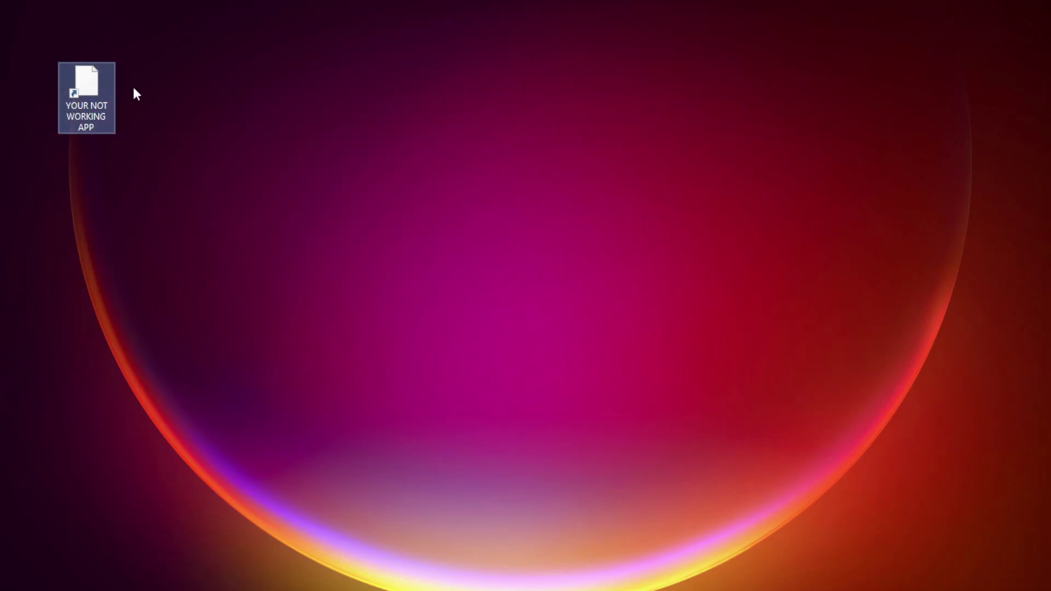
right_click(85, 77)
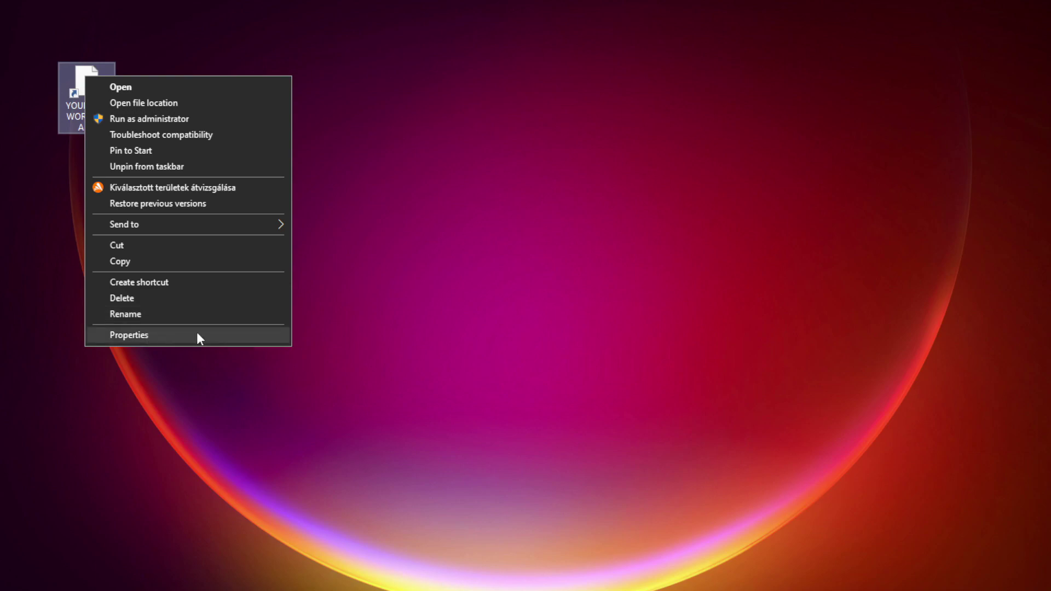
click(210, 335)
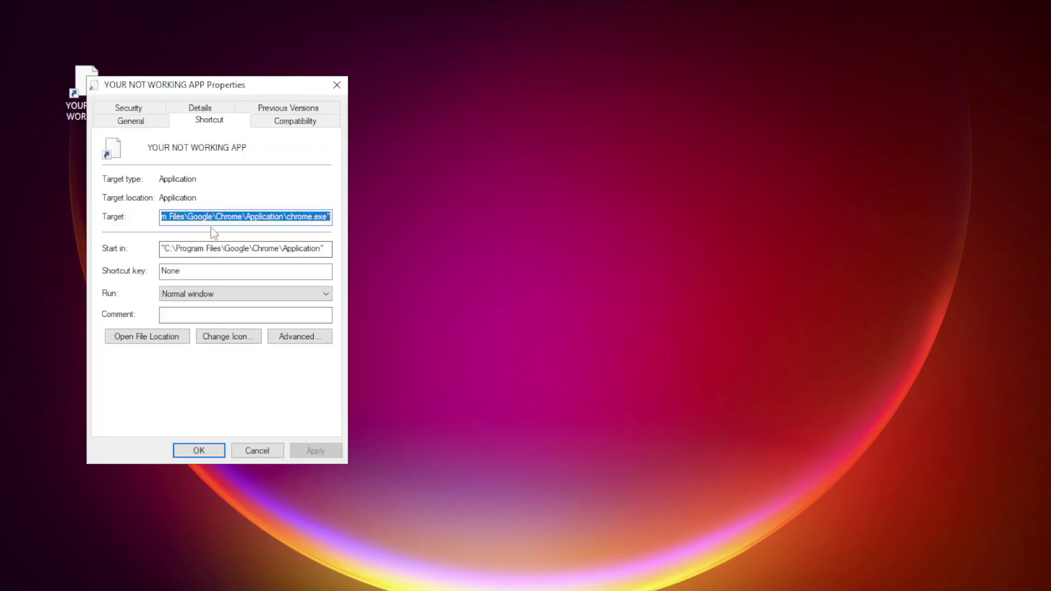
mouse_move(231, 87)
mouse_down()
mouse_move(503, 75)
mouse_move(530, 115)
mouse_up()
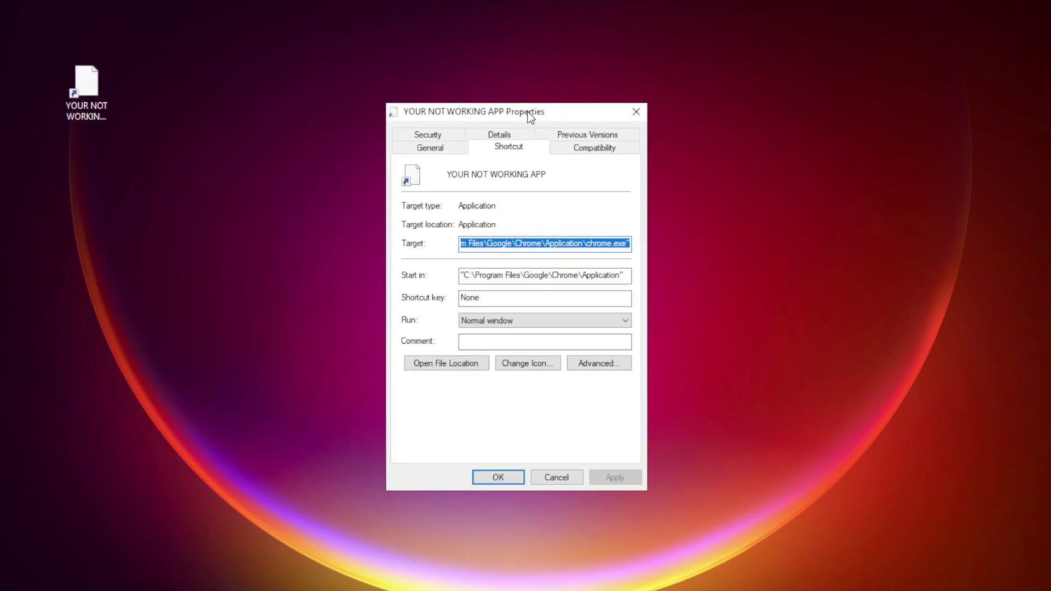
Set Windows 8 compatibility mode, disable fullscreen optimizations, and apply the shortcut settings
click(614, 151)
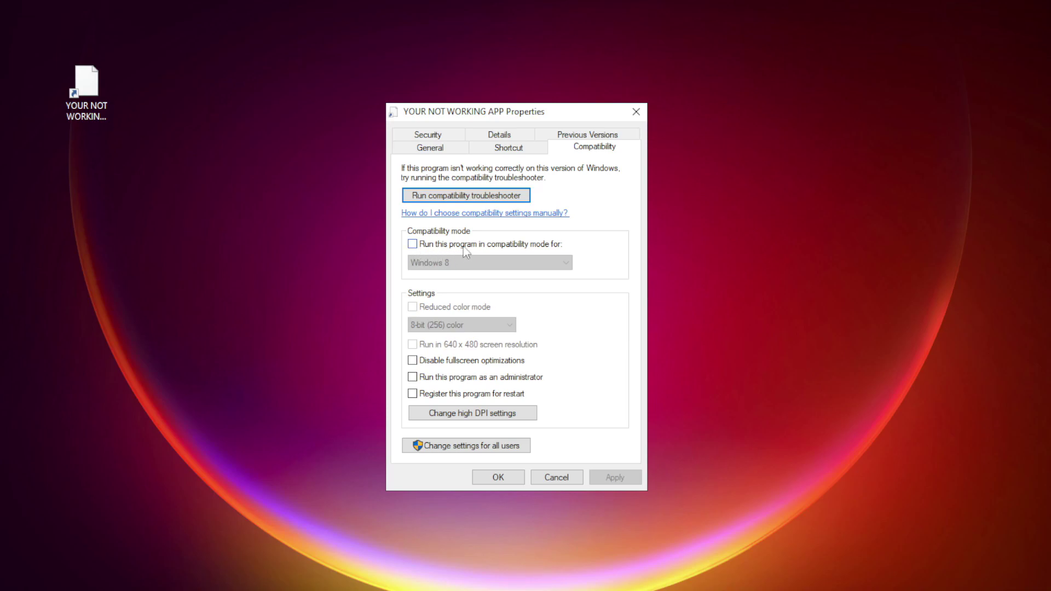
click(427, 244)
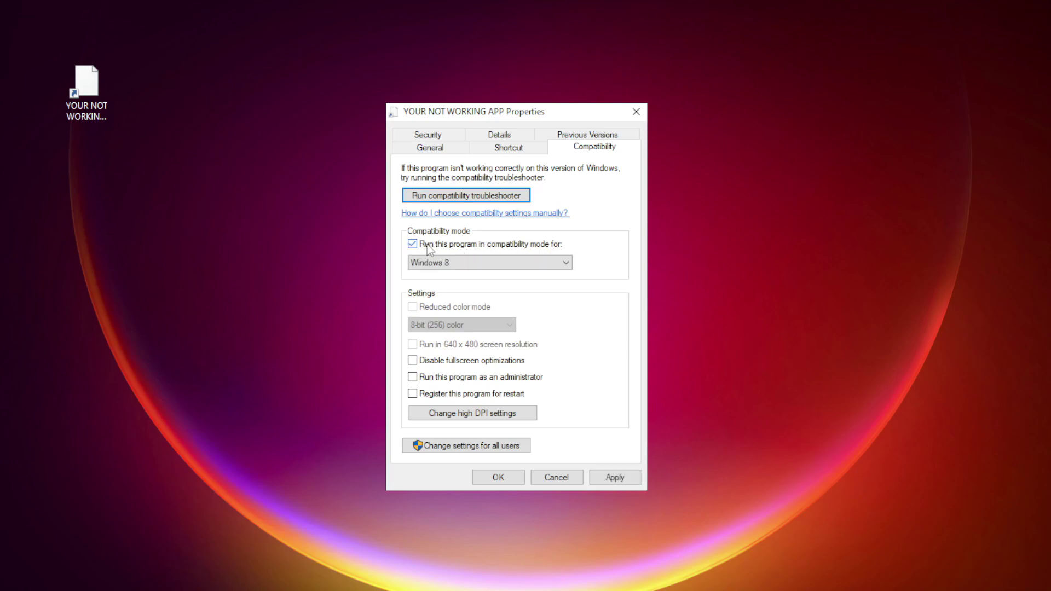
click(455, 263)
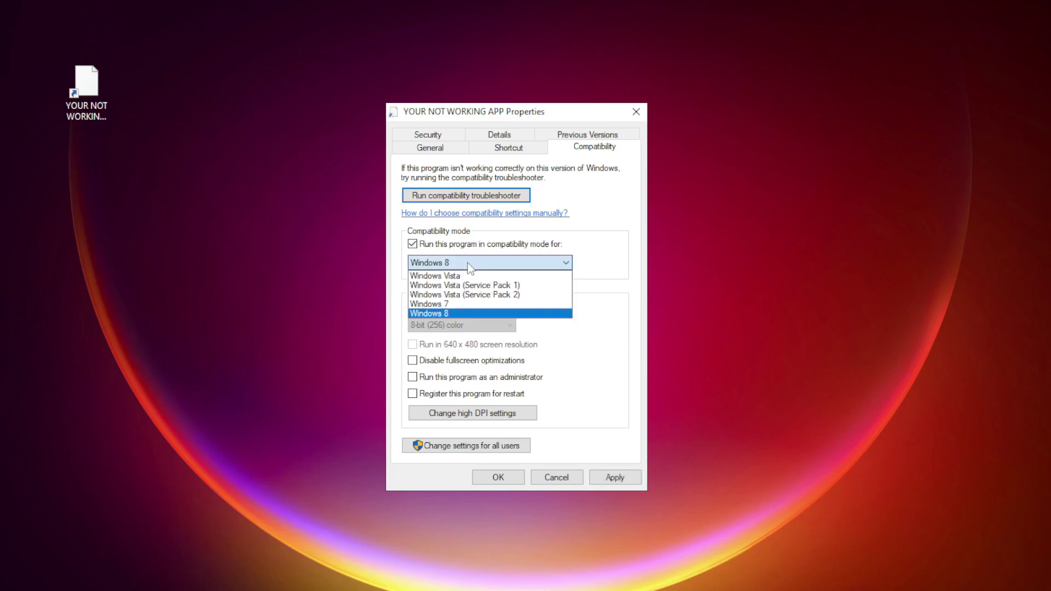
click(459, 313)
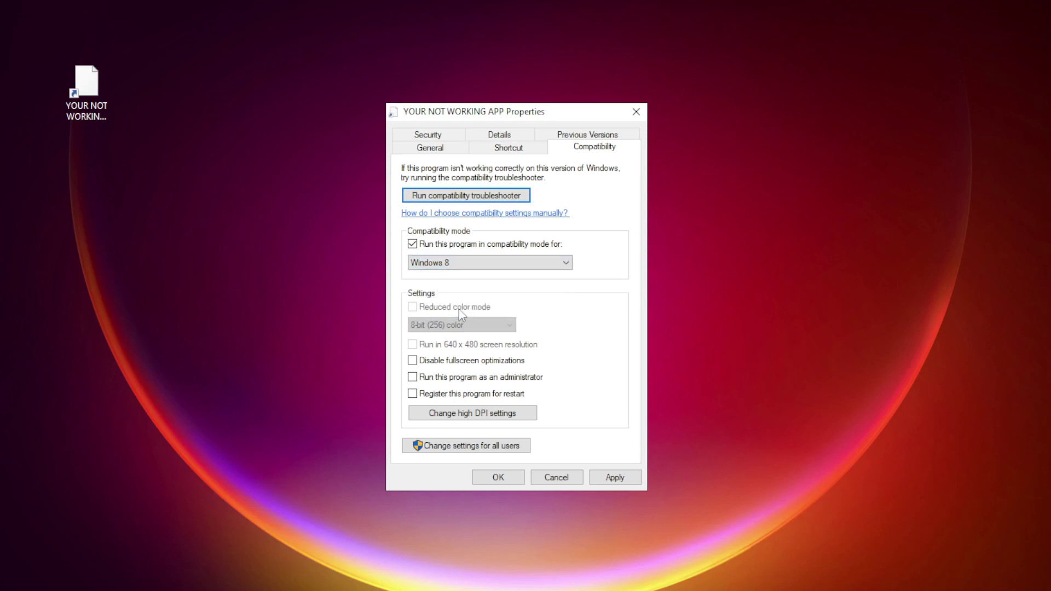
click(459, 364)
click(624, 479)
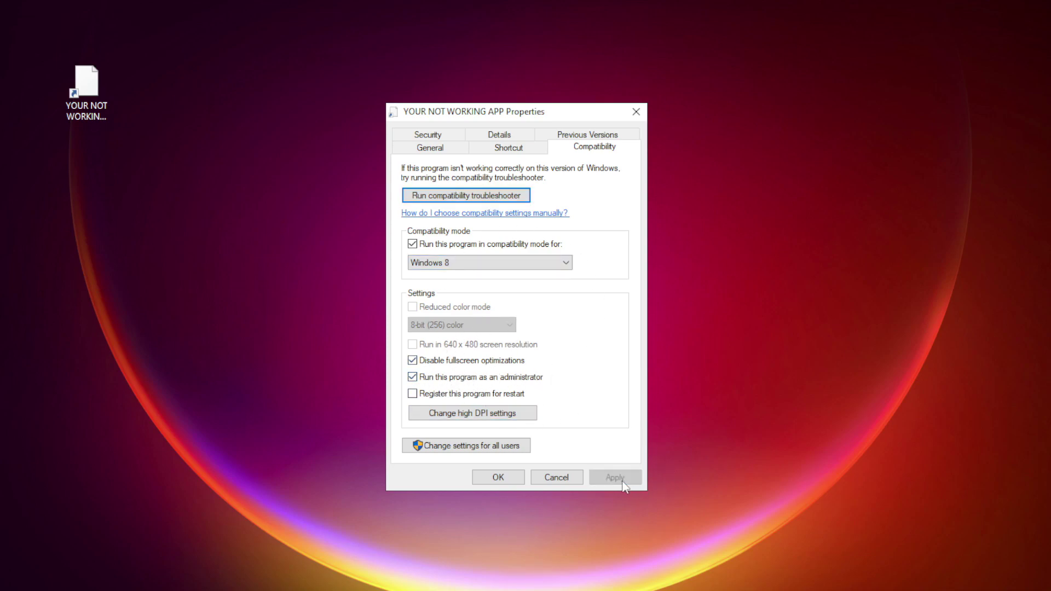
click(500, 479)
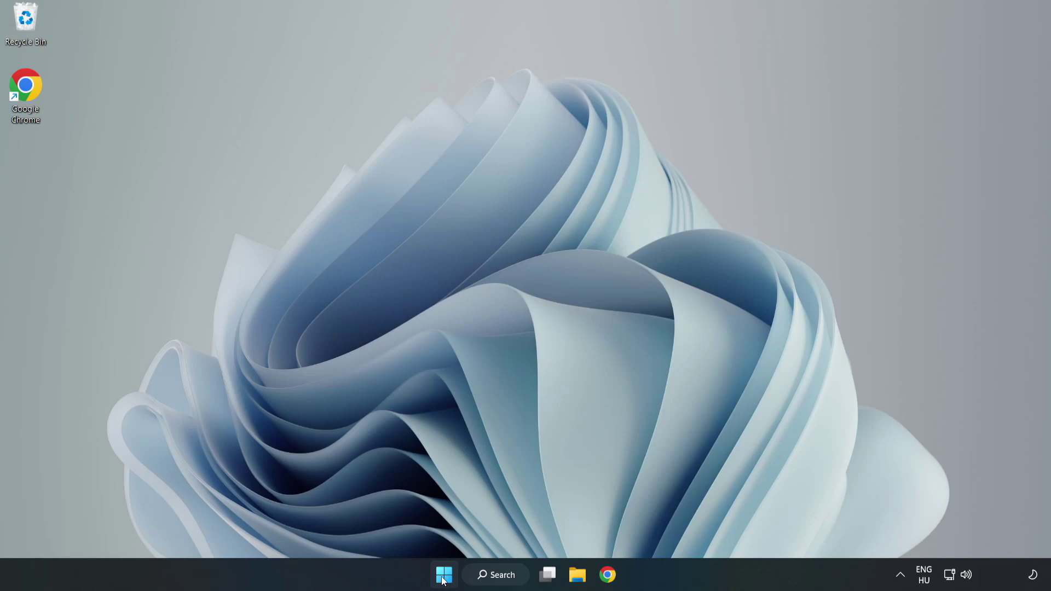
Launch Task Manager from the Start right-click menu and show the Startup apps list
right_click(443, 577)
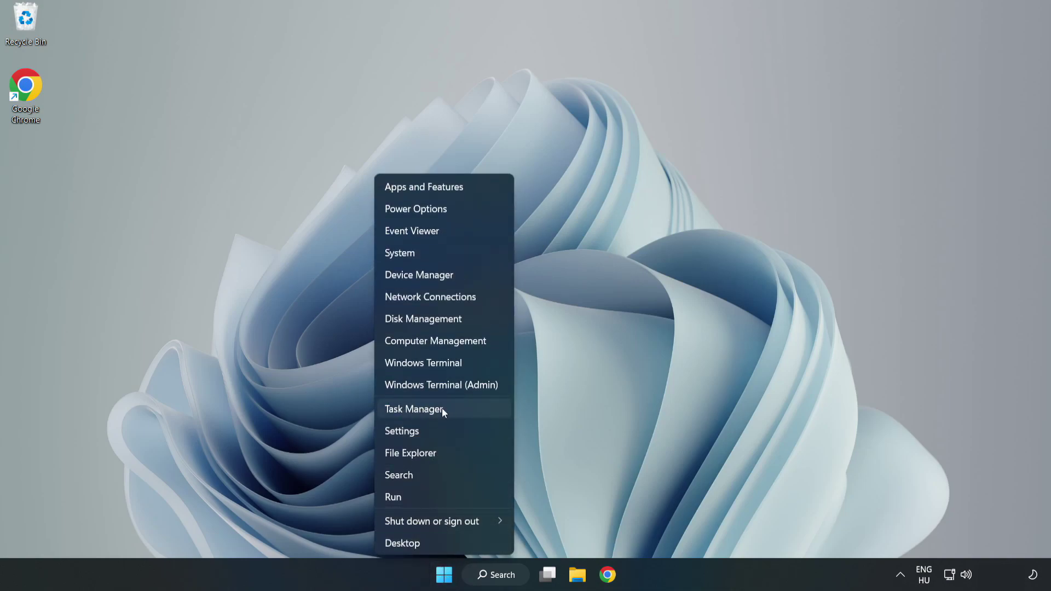
click(442, 408)
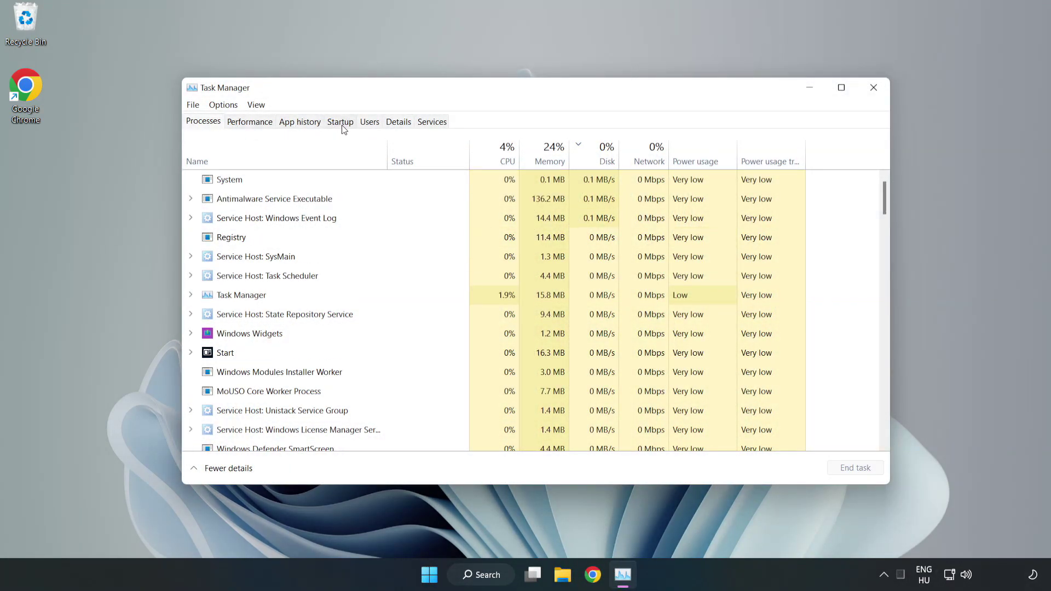
click(341, 126)
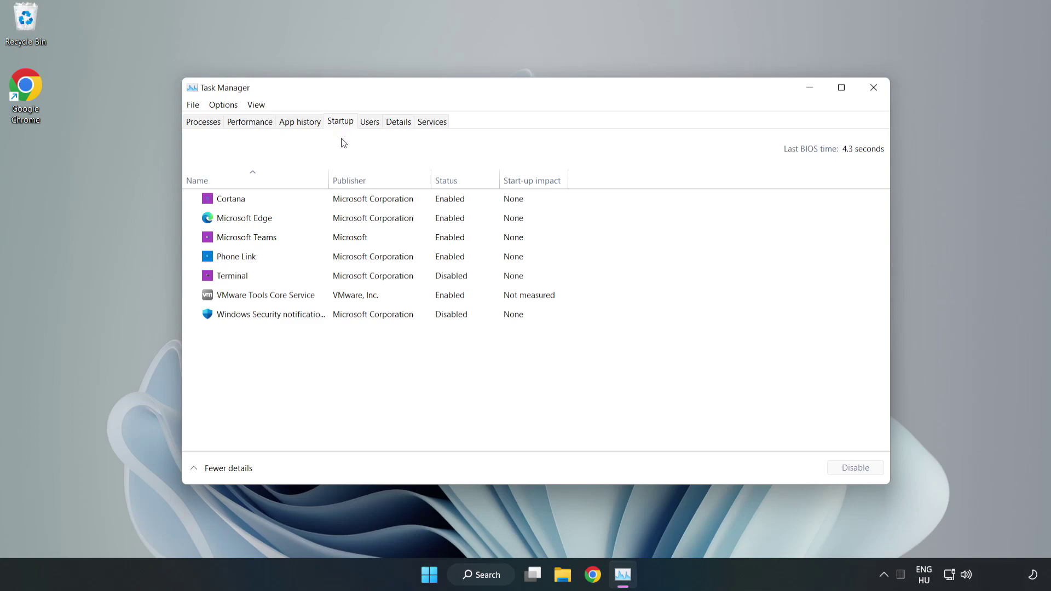
Disable Cortana, Microsoft Edge, Microsoft Teams and Phone Link at startup, then close Task Manager
click(363, 206)
click(853, 467)
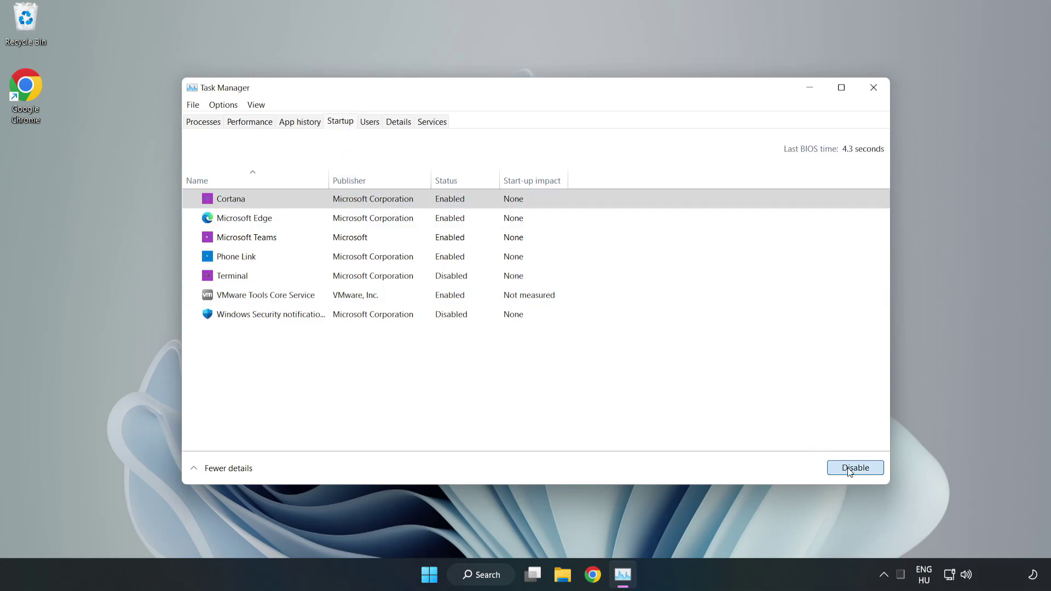
click(454, 215)
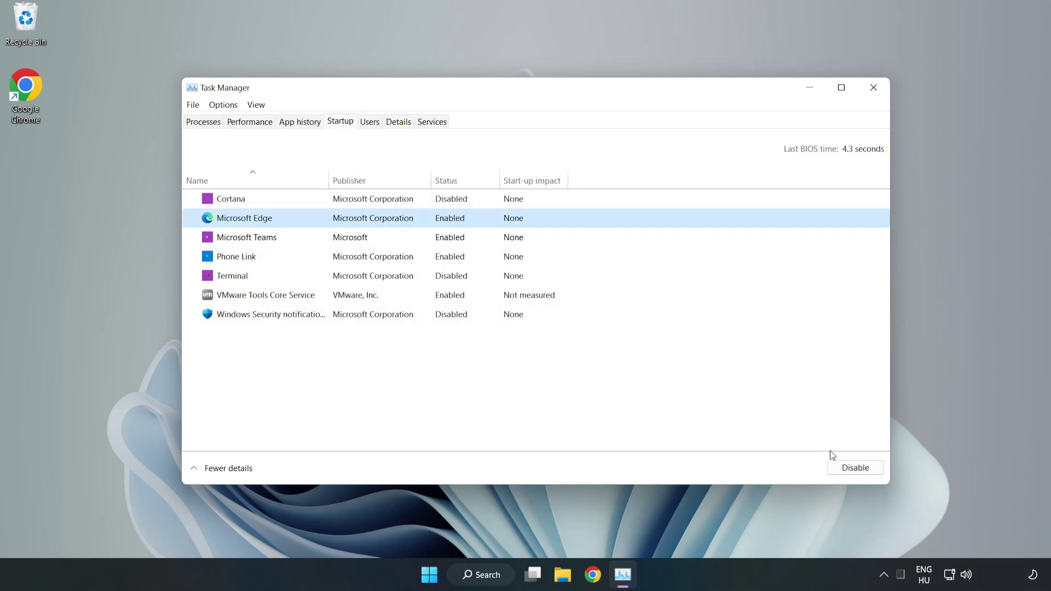
click(853, 467)
click(369, 240)
click(853, 467)
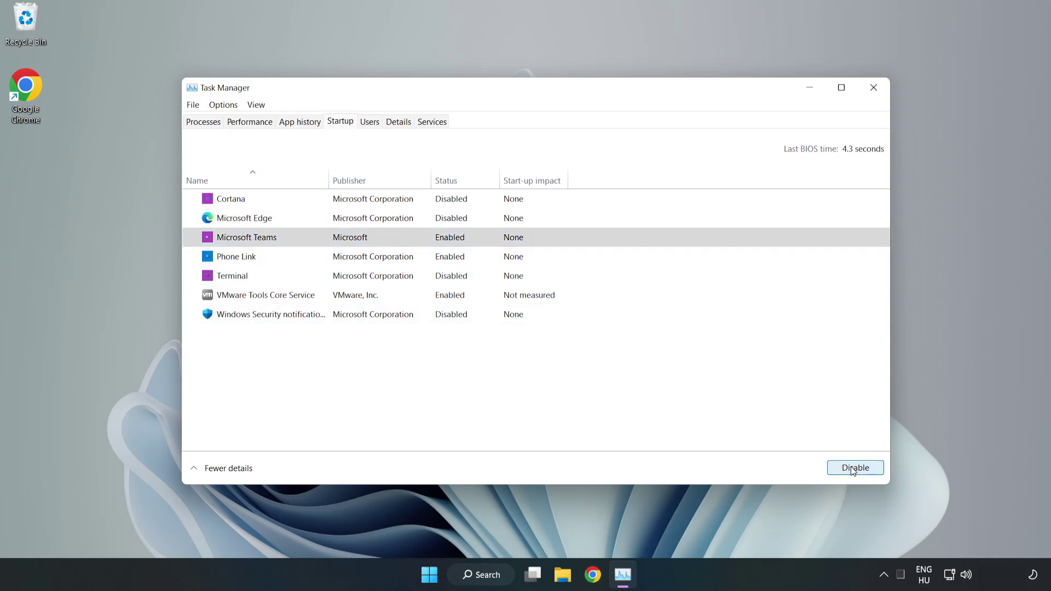
click(352, 258)
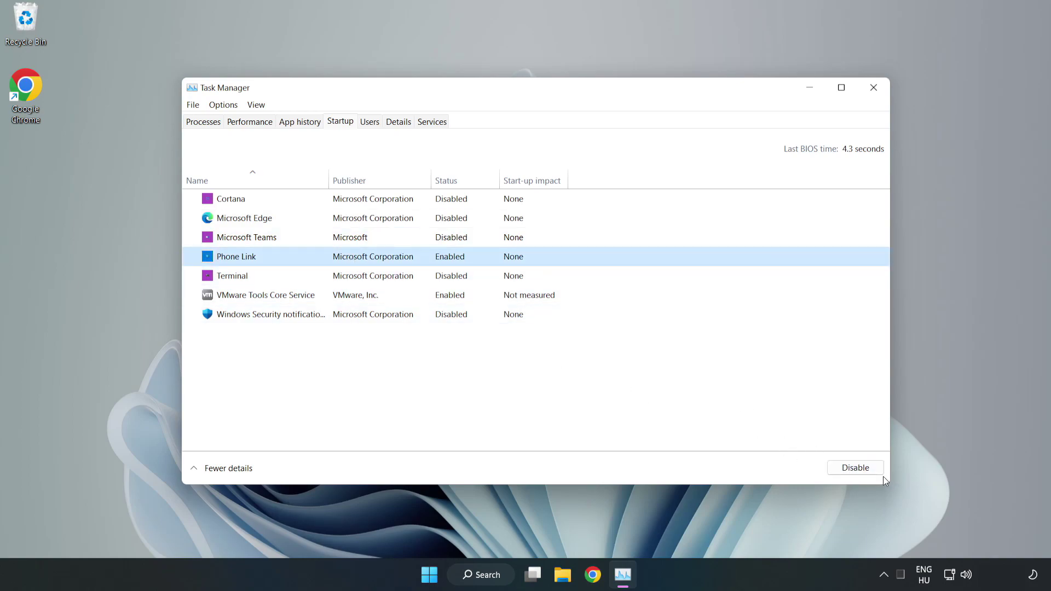
click(853, 467)
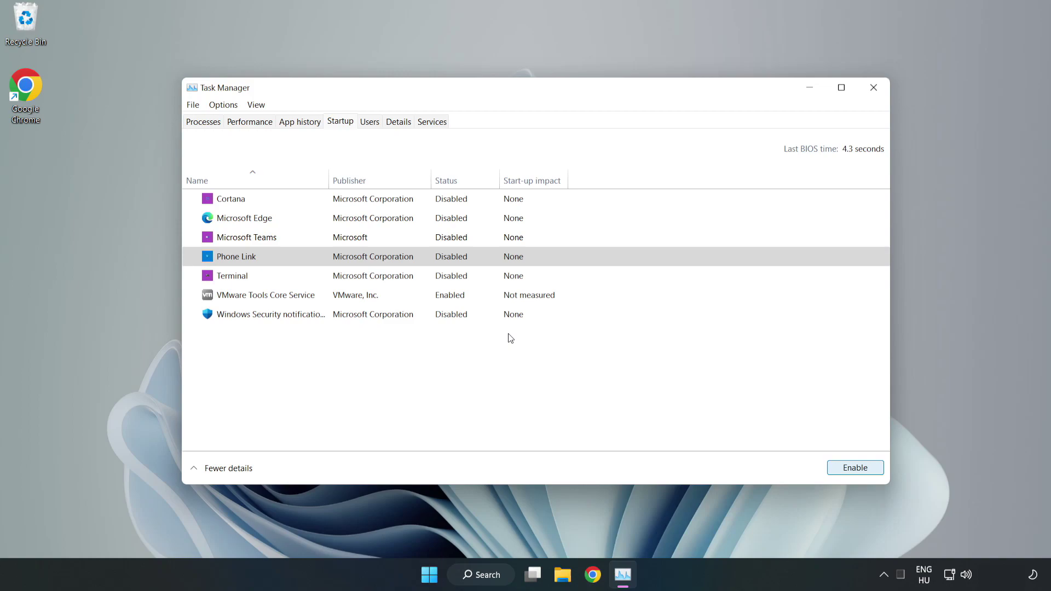
click(874, 90)
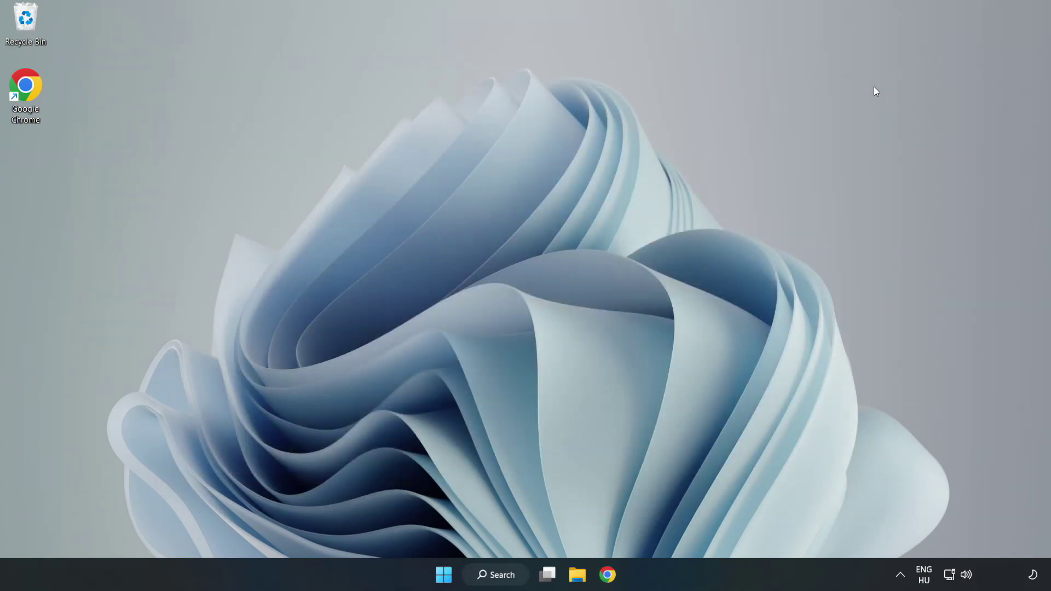
Run sfc /scannow in an administrator Command Prompt, then close it after no violations
click(510, 576)
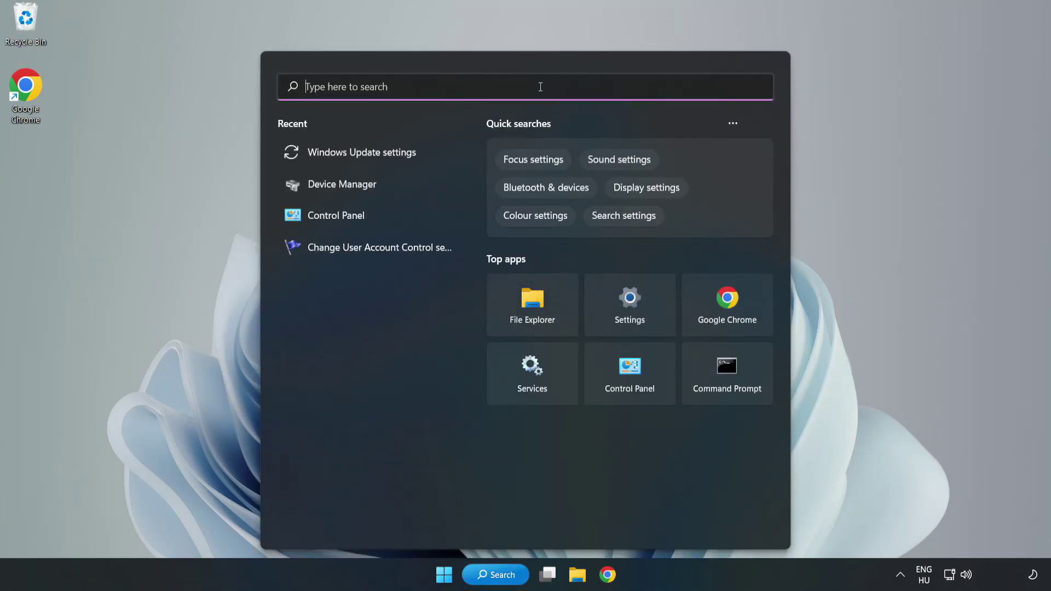
text(cmd)
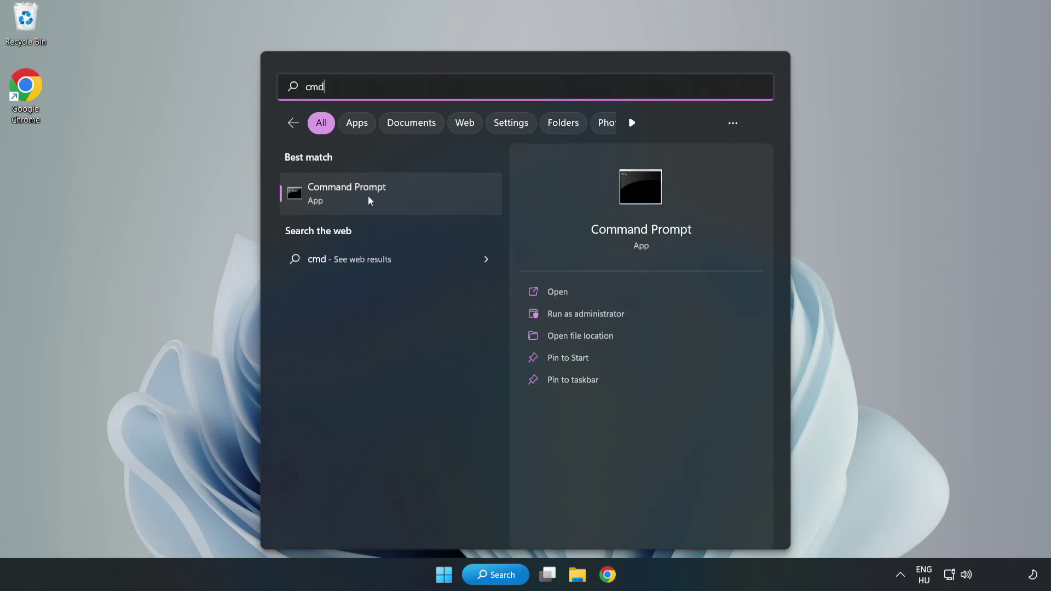
click(413, 200)
right_click(413, 199)
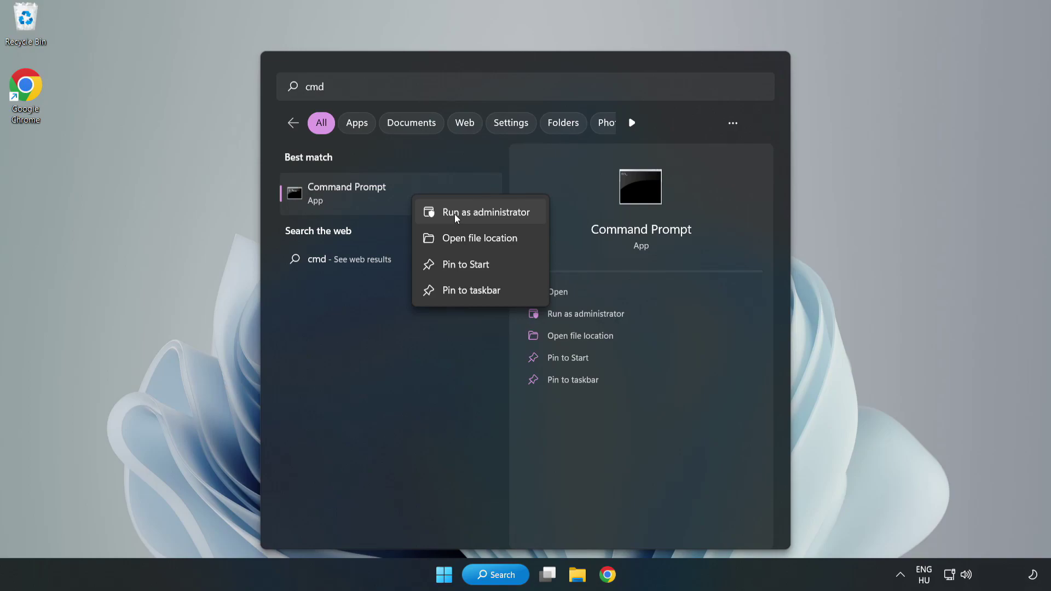
click(455, 214)
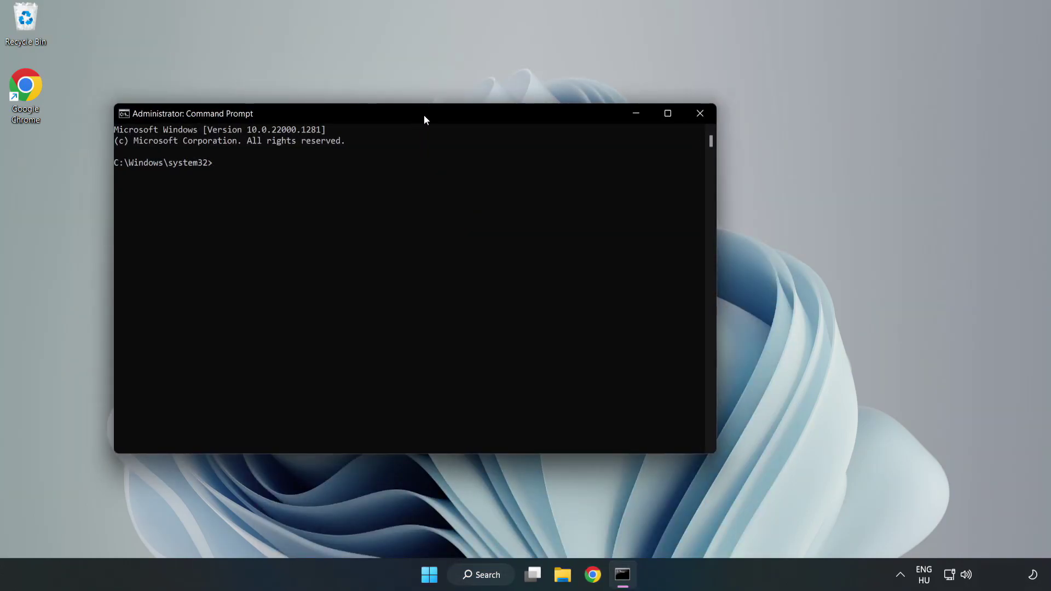
drag(424, 115, 534, 119)
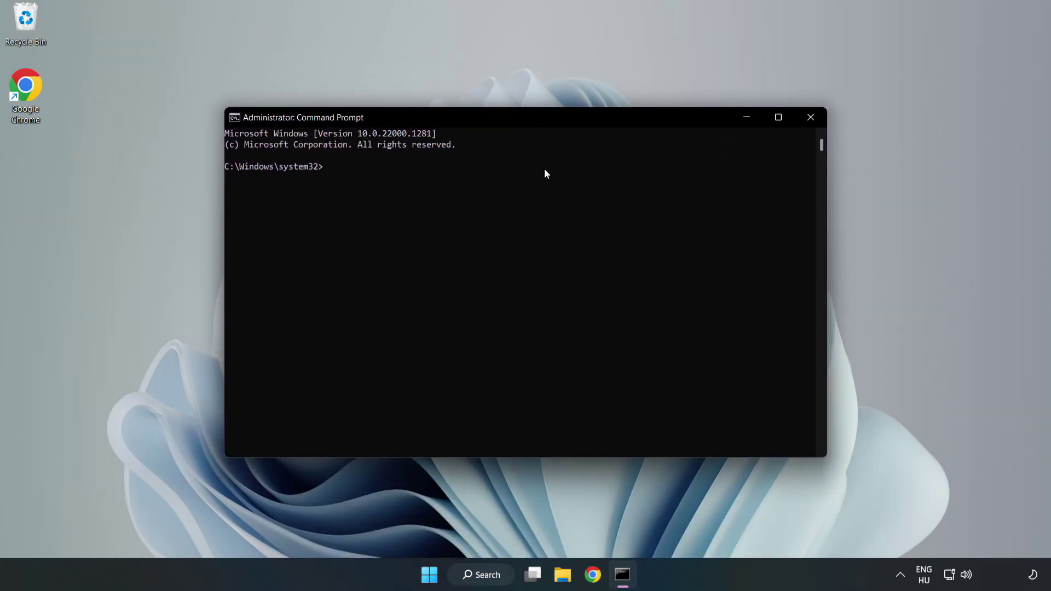
text(sfc )
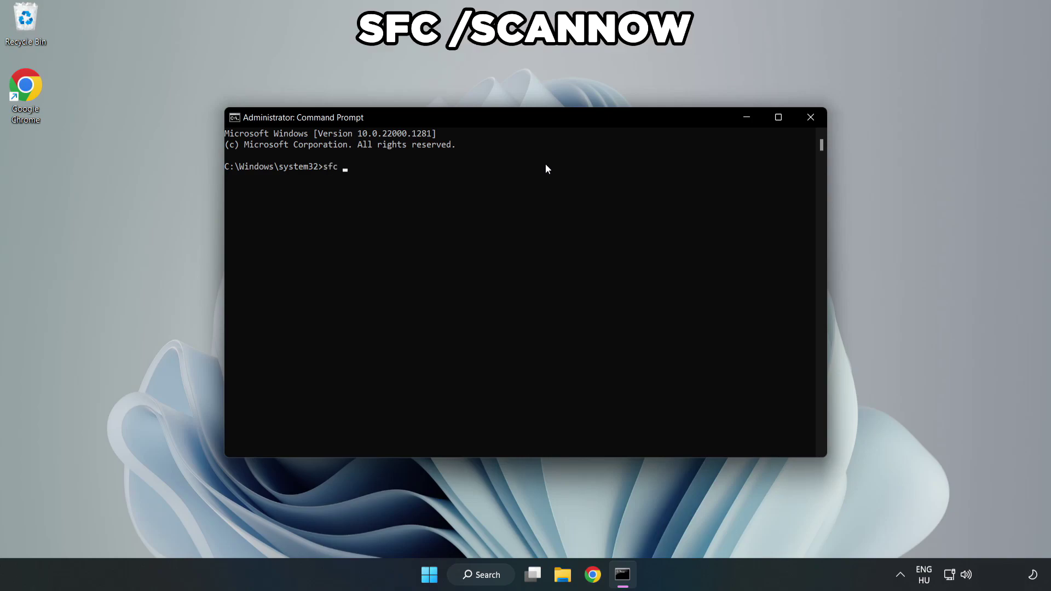
text(/scann)
text(ow)
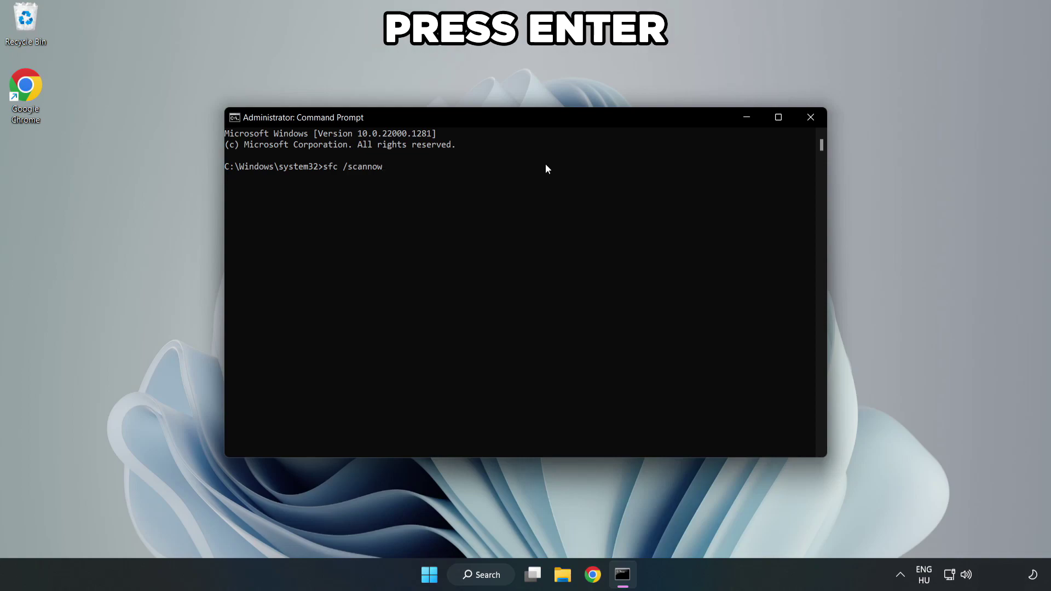
key(Return)
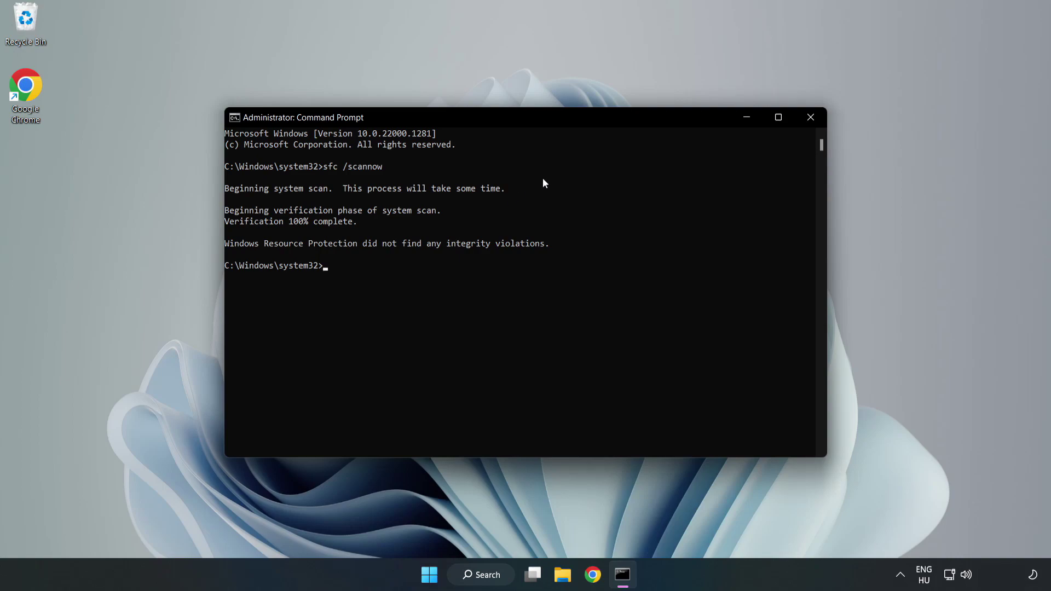
click(810, 121)
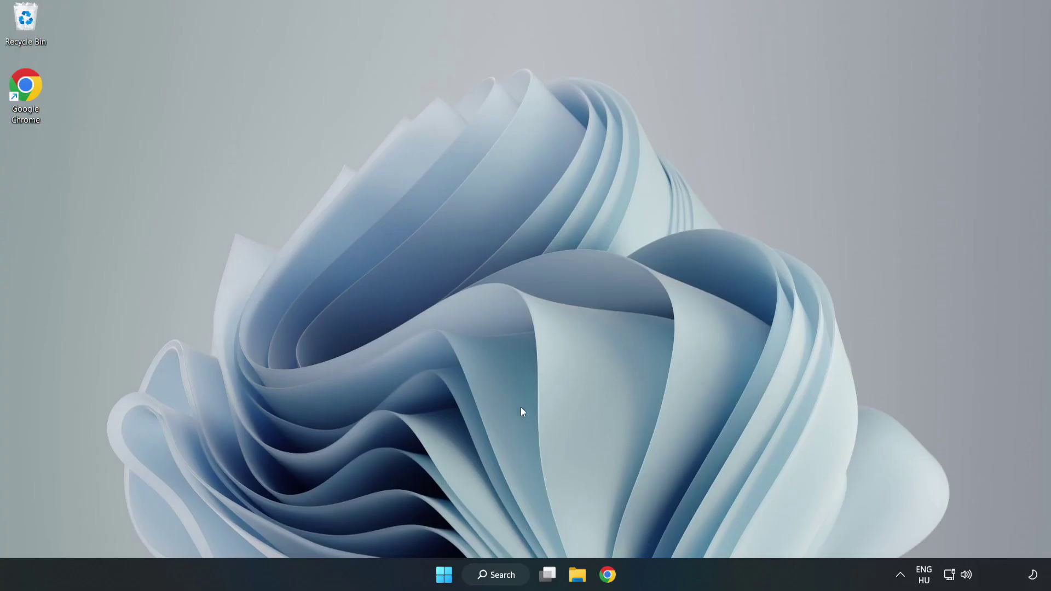
Open Windows Security and go to the Virus & threat protection settings
click(496, 576)
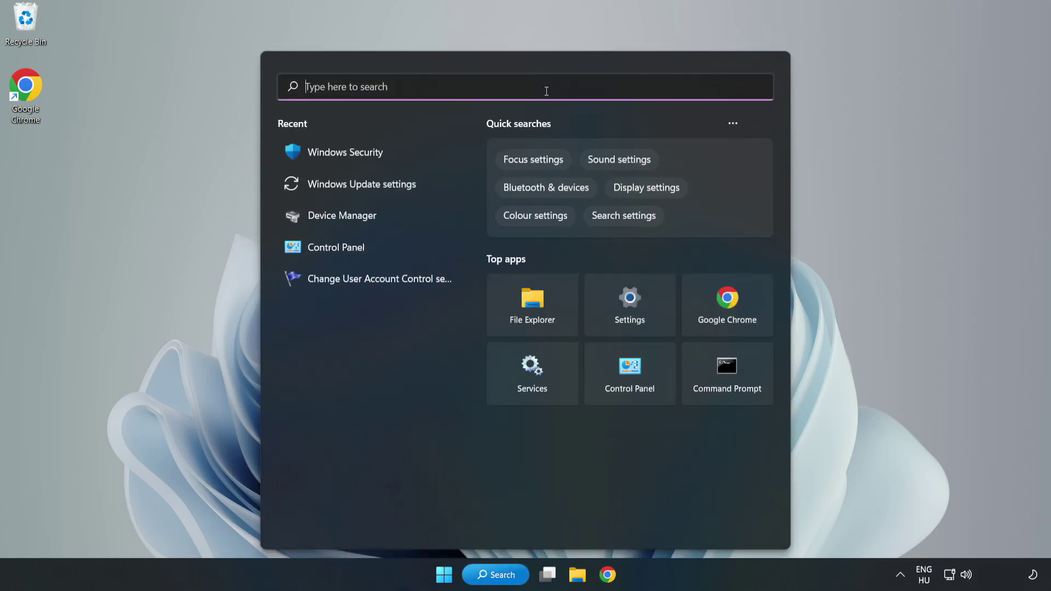
text(sec)
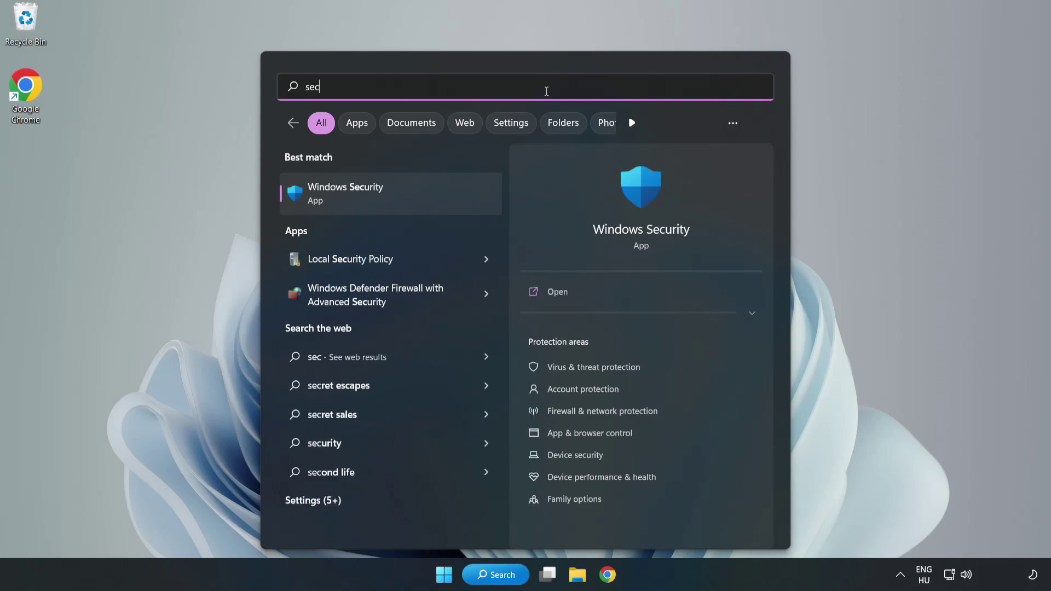
text(urity)
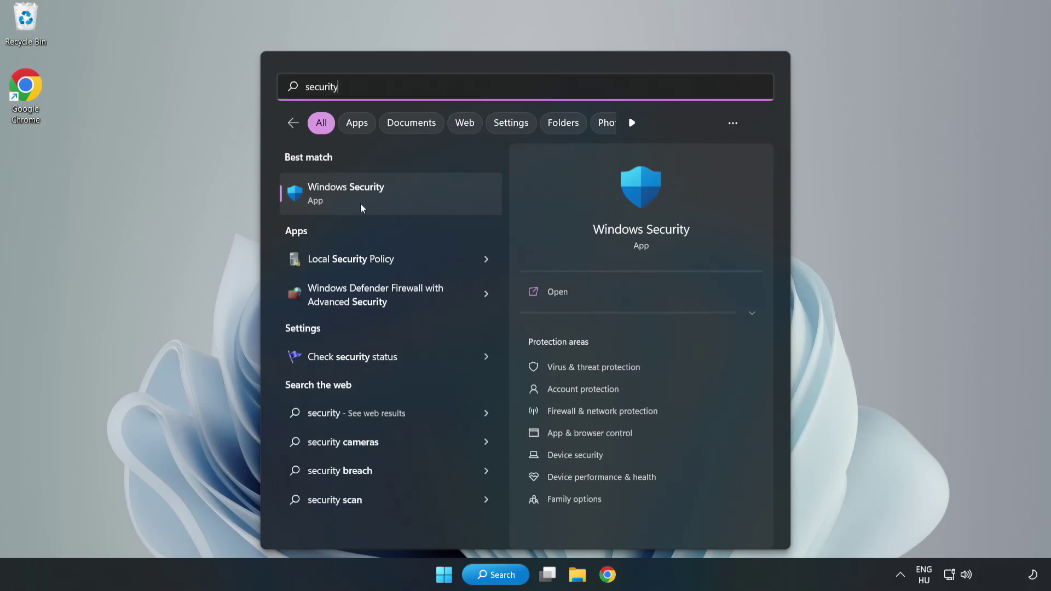
click(381, 203)
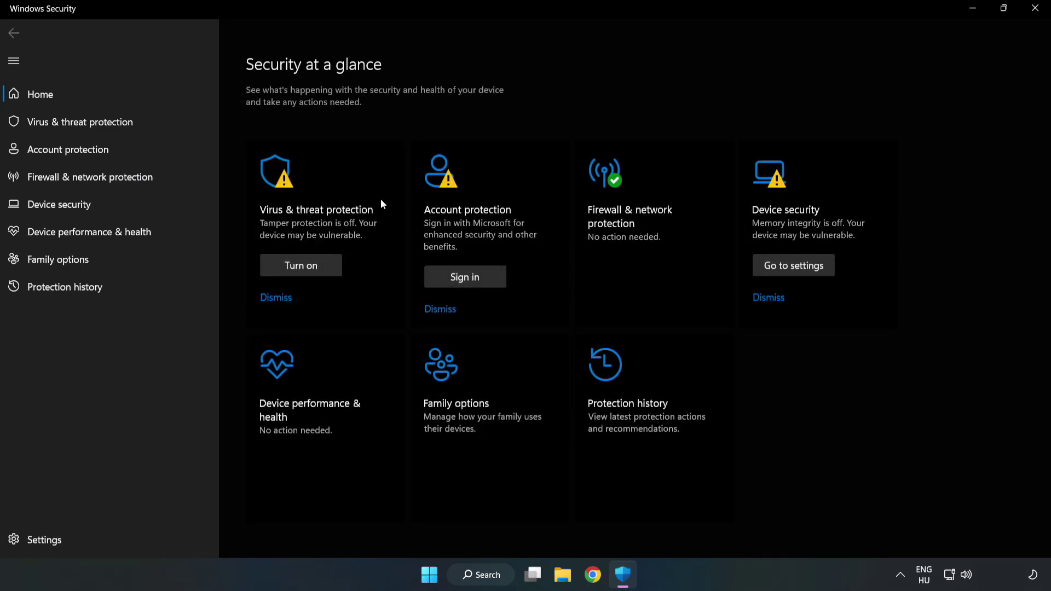
click(69, 125)
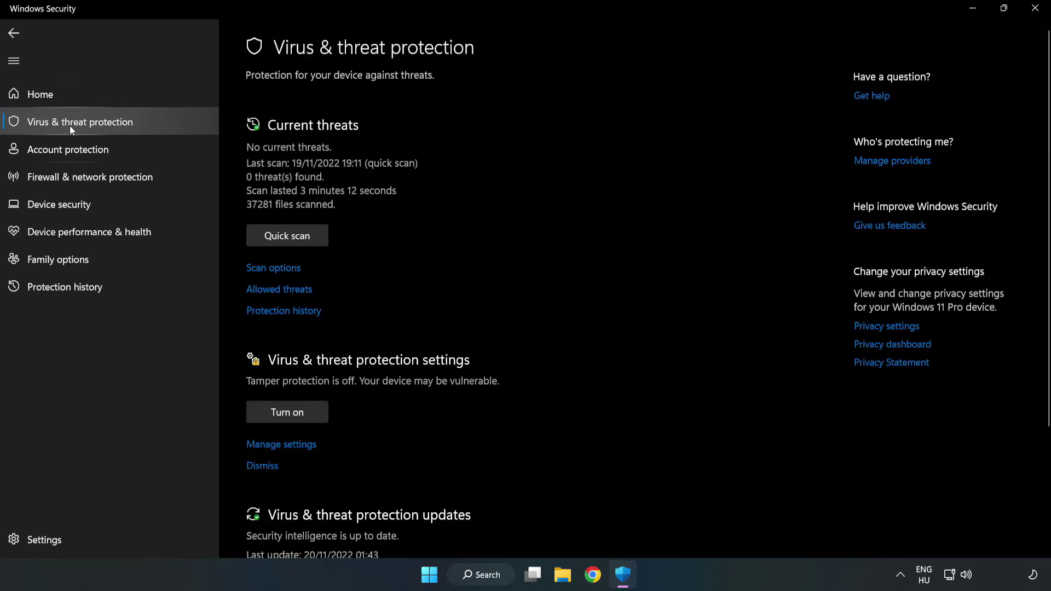
scroll(548, 211, down, 2)
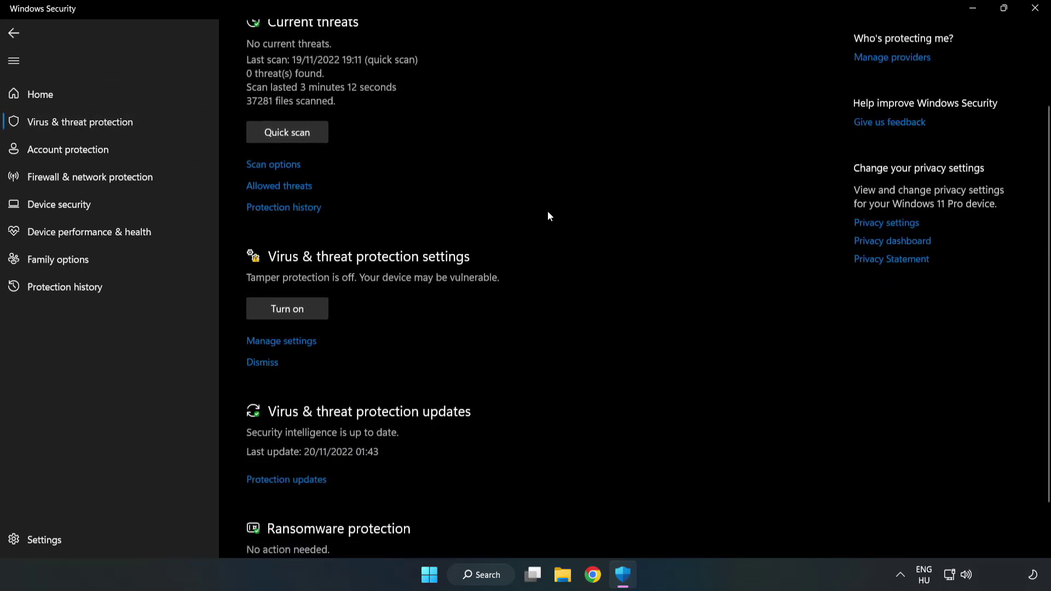
scroll(548, 215, down, 1)
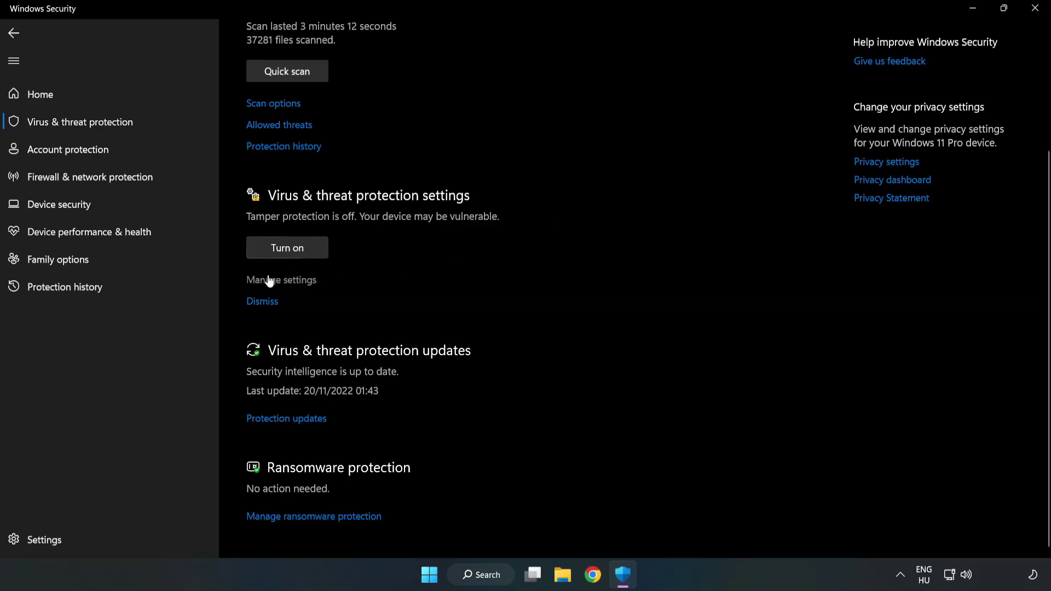
click(287, 281)
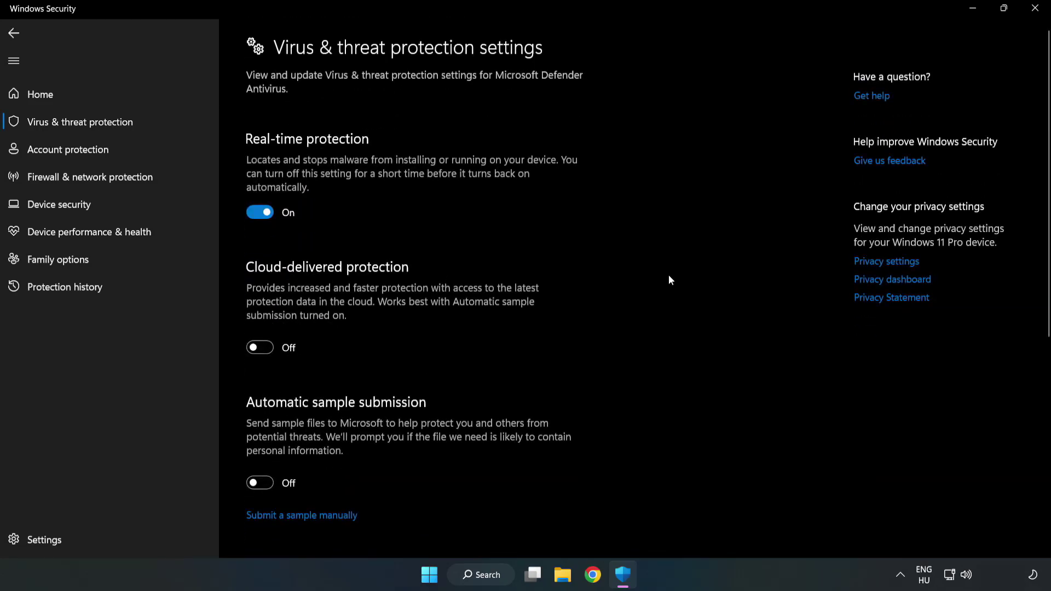
scroll(668, 280, down, 1)
scroll(668, 280, down, 4)
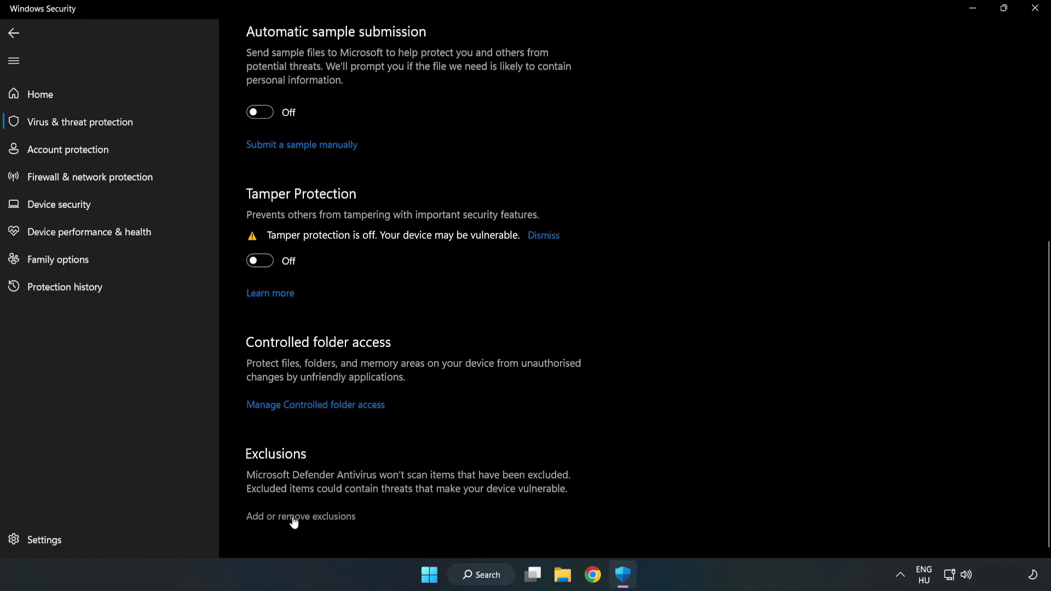
Add the NOT WORKING APP shortcut in C:\Program Files (x86)\NOT WORKING APP as a file exclusion
click(309, 517)
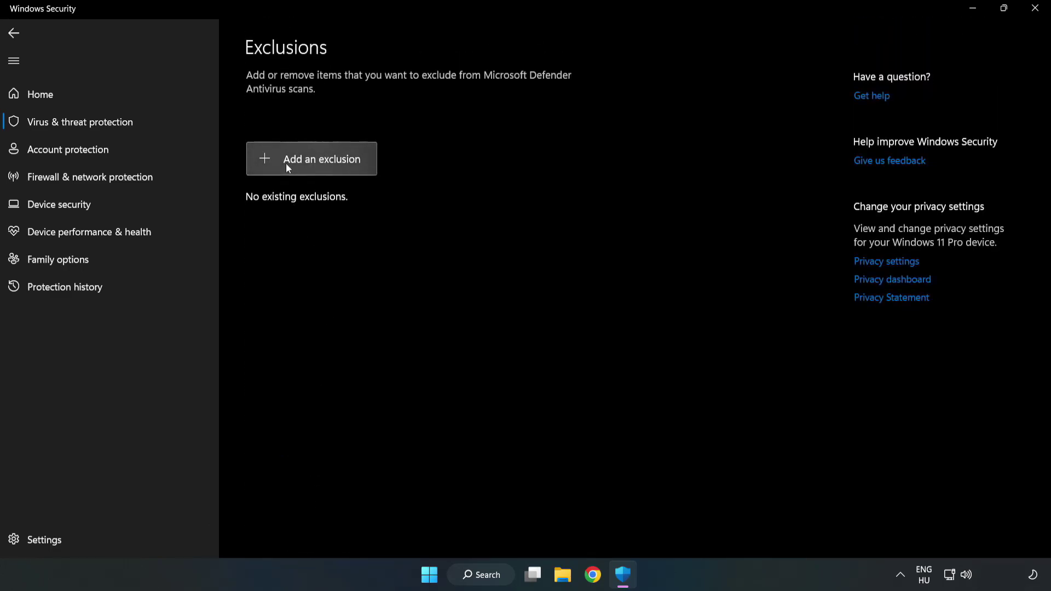
click(322, 162)
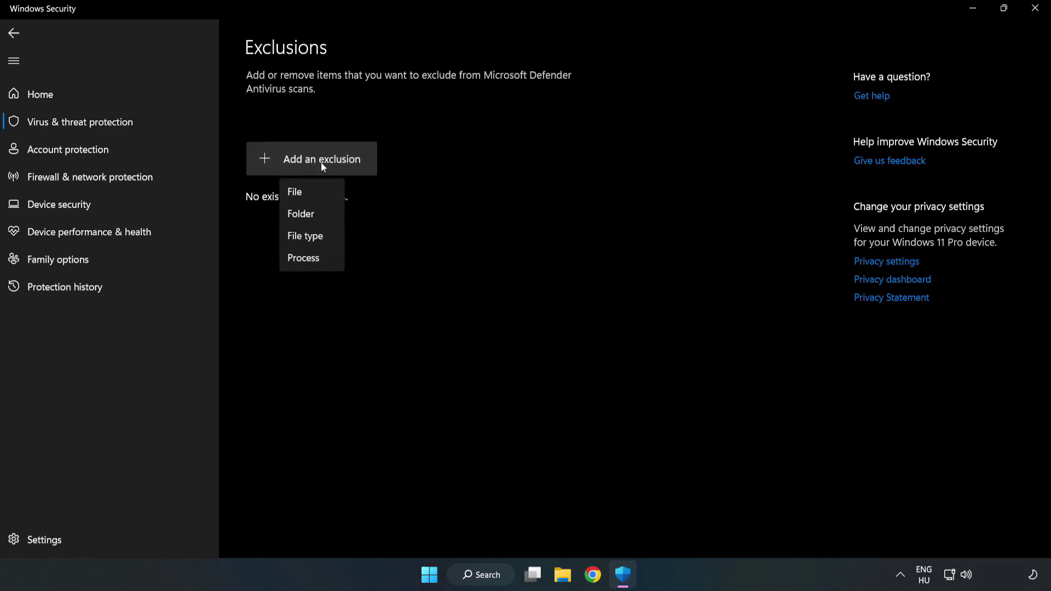
click(299, 193)
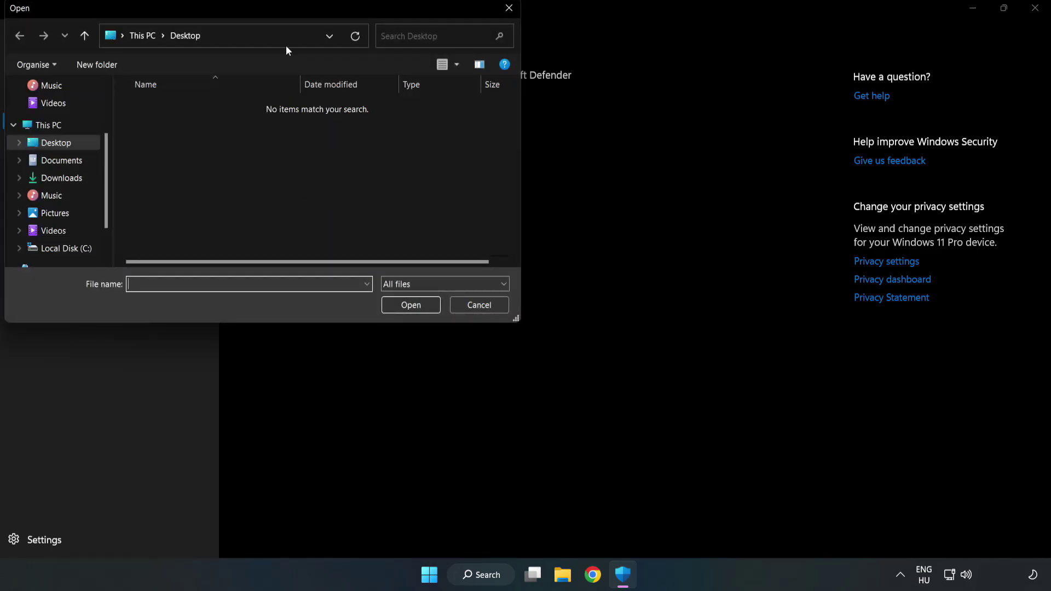
drag(284, 9, 483, 116)
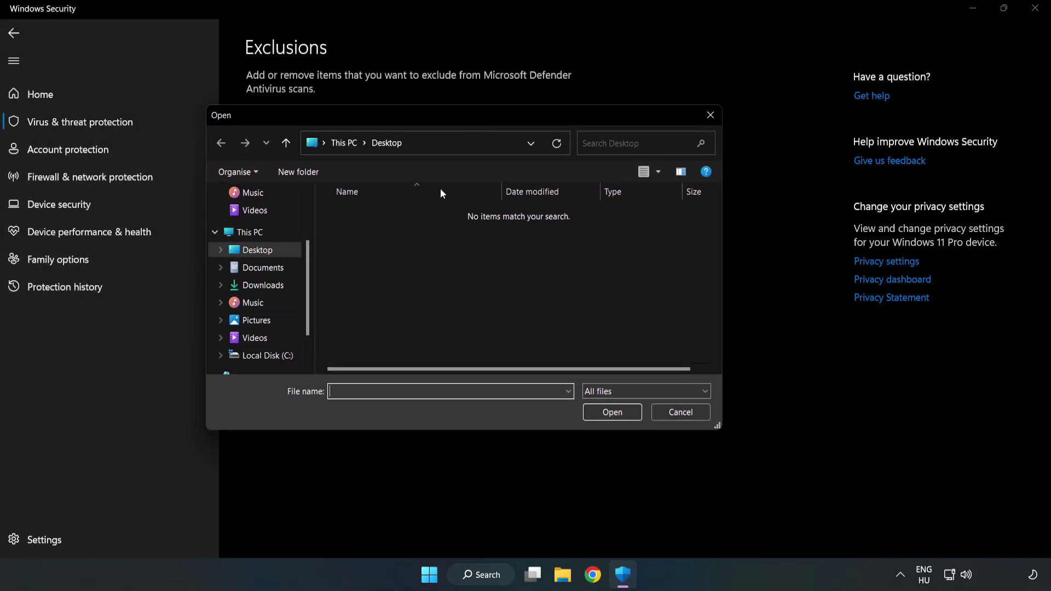
click(270, 356)
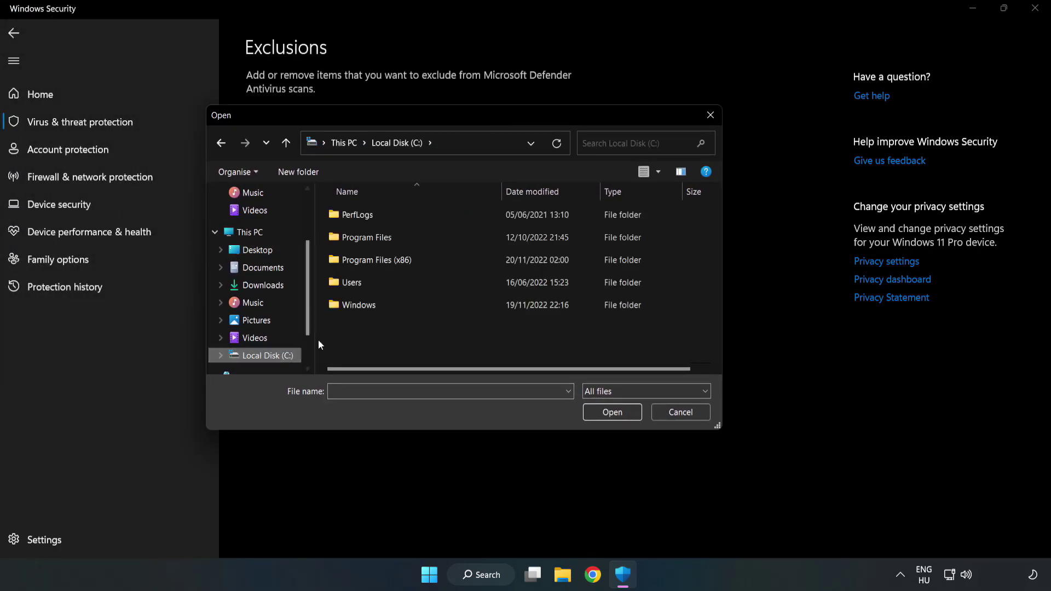
double_click(412, 262)
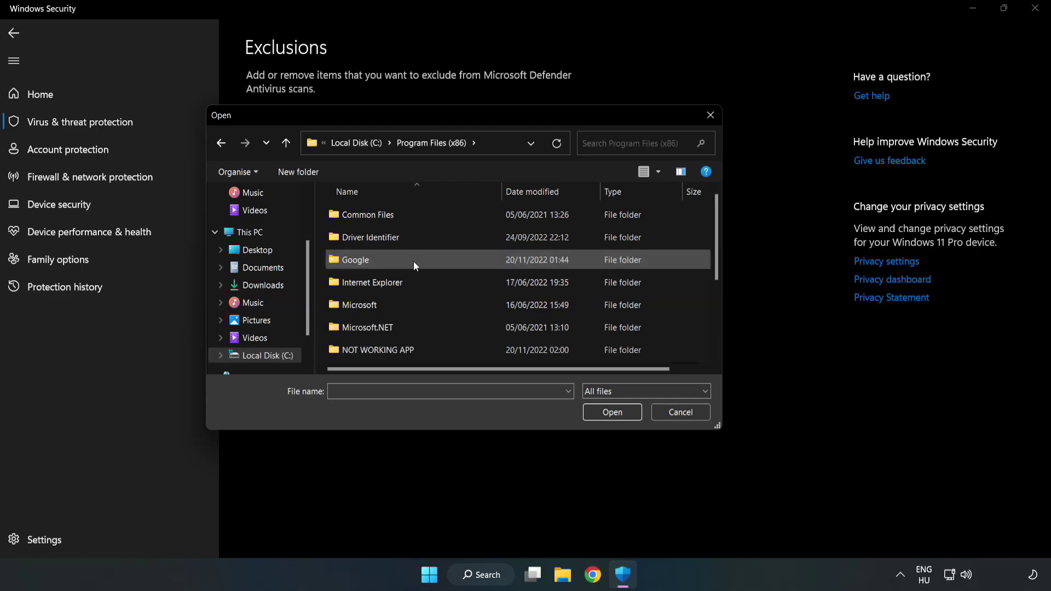
double_click(413, 349)
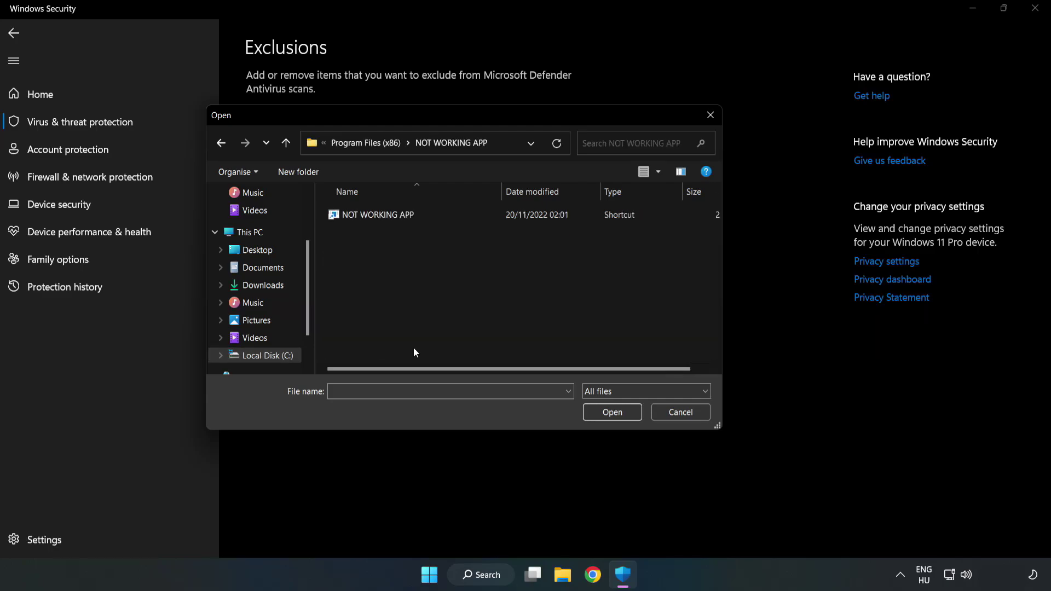
click(370, 214)
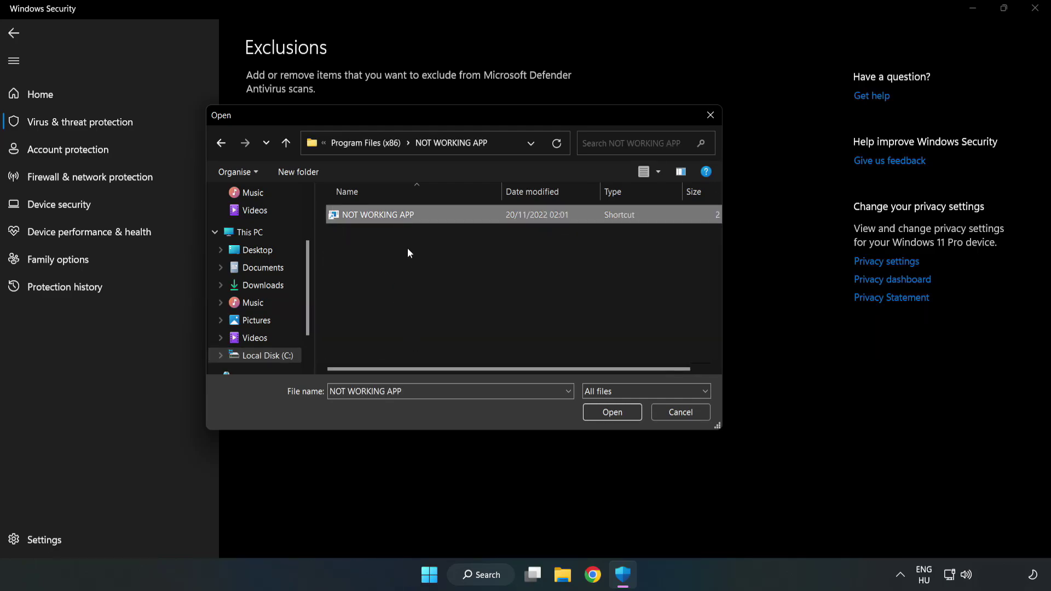
click(611, 412)
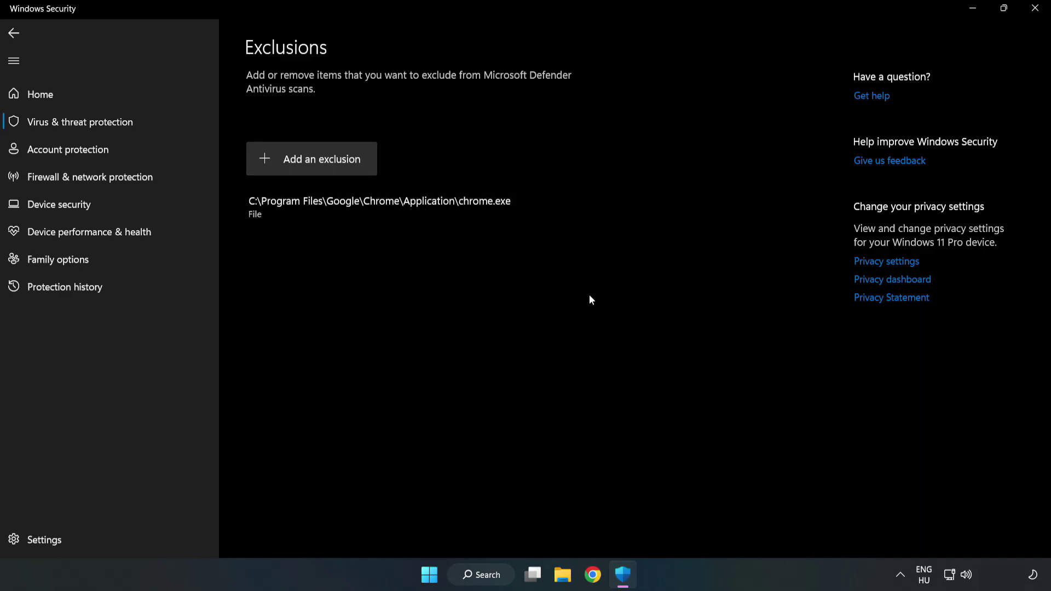
Close Windows Security and show the Start menu power options with Sleep and Shut down
click(1034, 10)
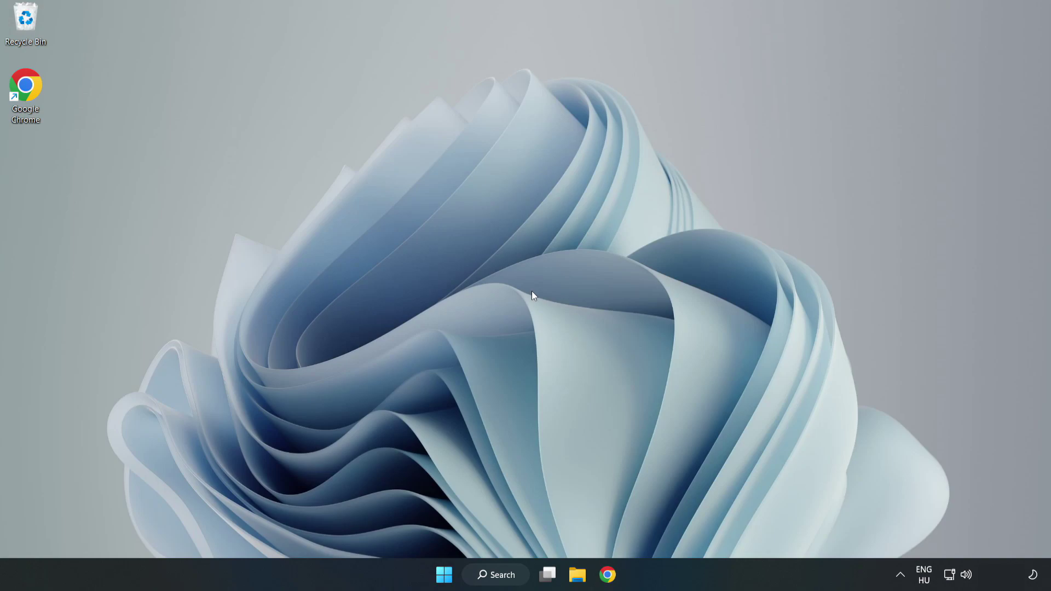
click(443, 574)
click(696, 527)
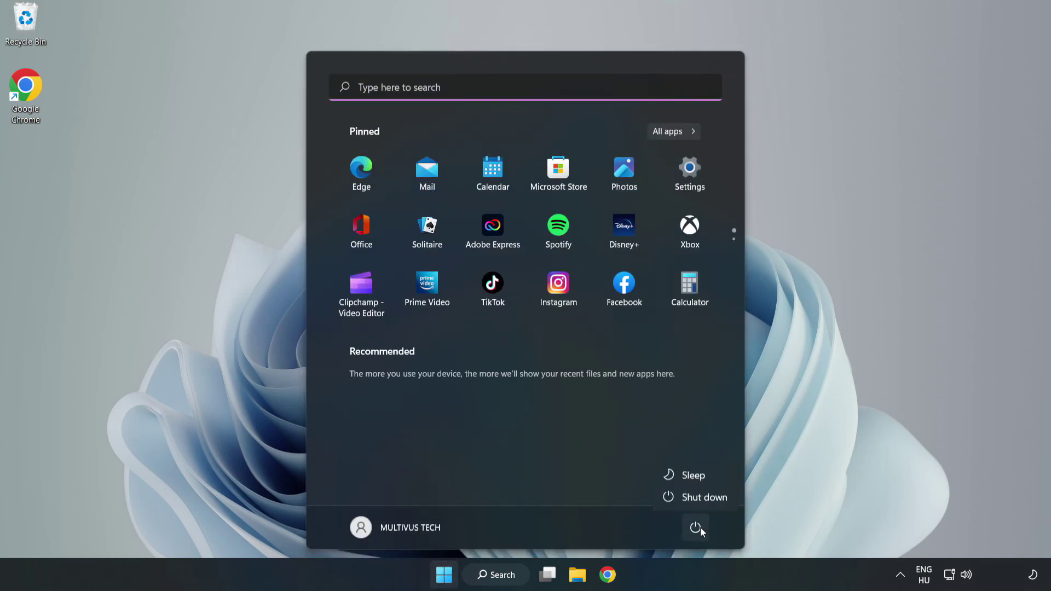